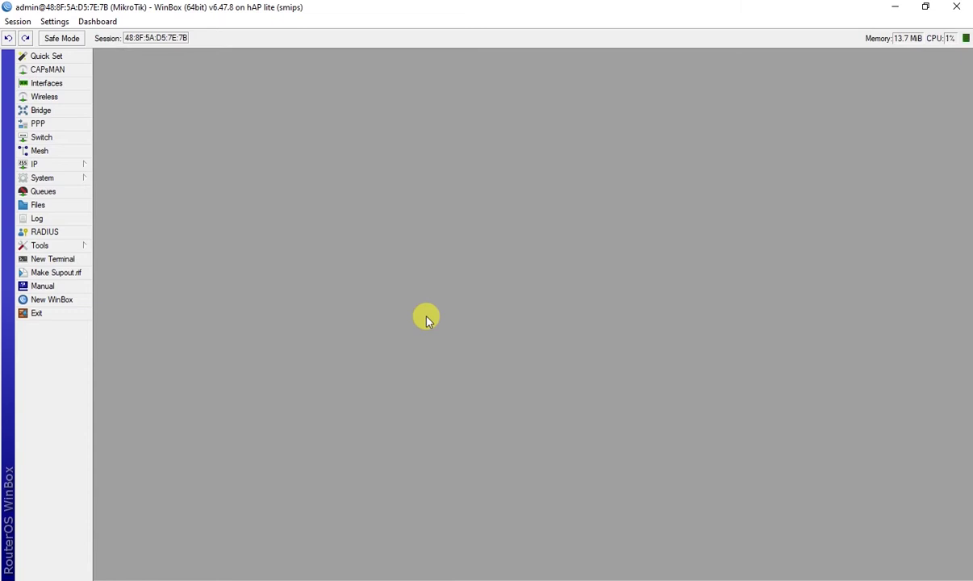
Label ether1 as the ISP interface, add its address, and ping google.com successfully
click(46, 83)
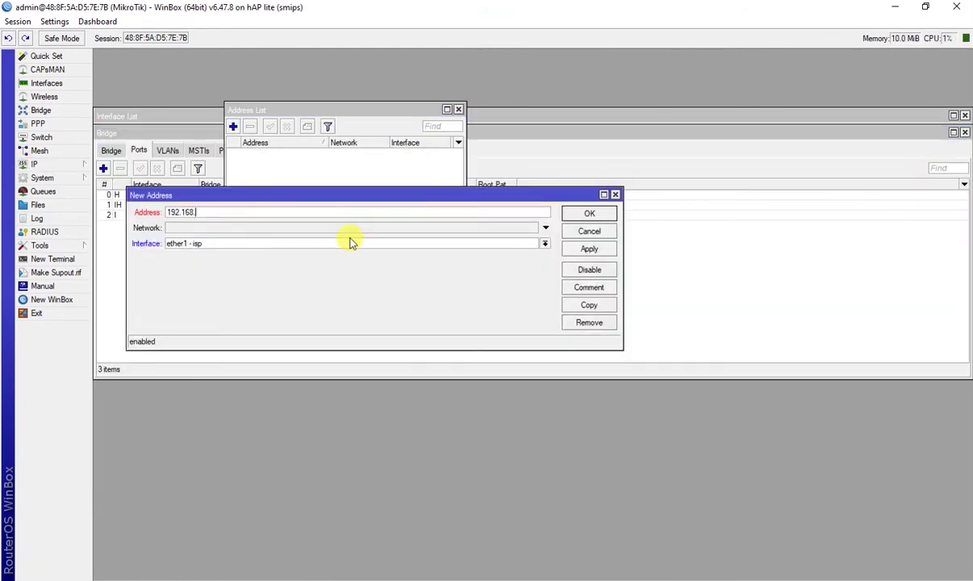
click(351, 242)
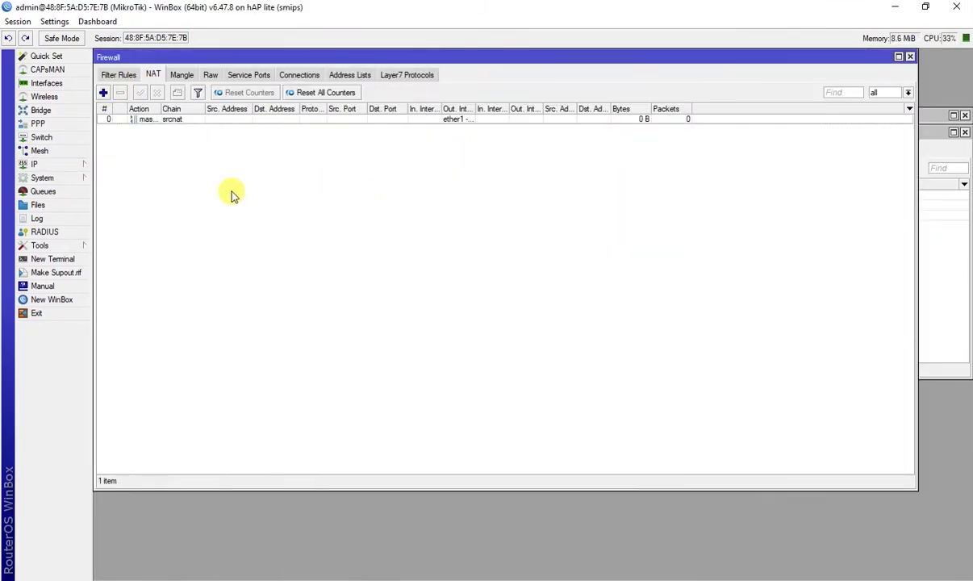
text(com)
key(Return)
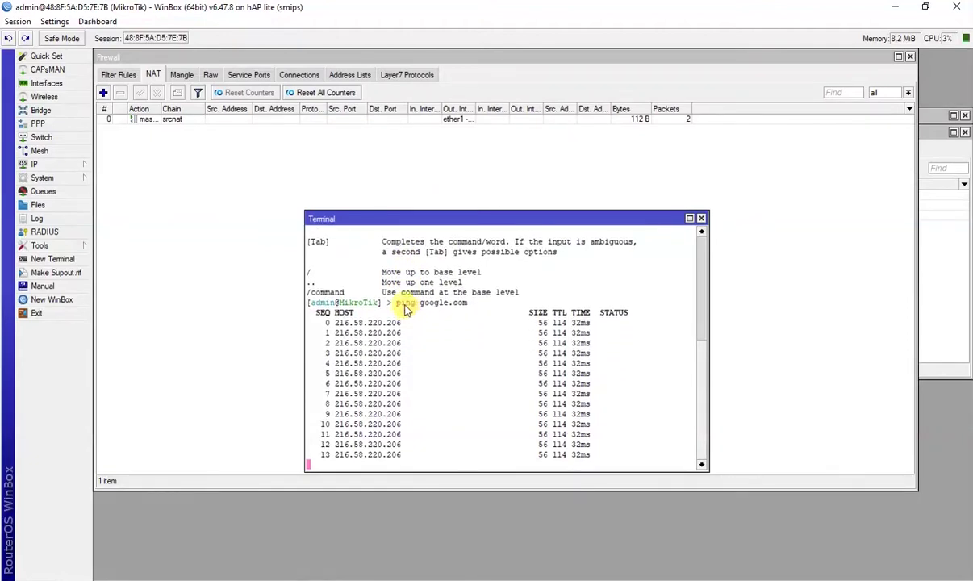
Start the IP > Hotspot setup wizard with bridge - hs as the hotspot interface
click(68, 166)
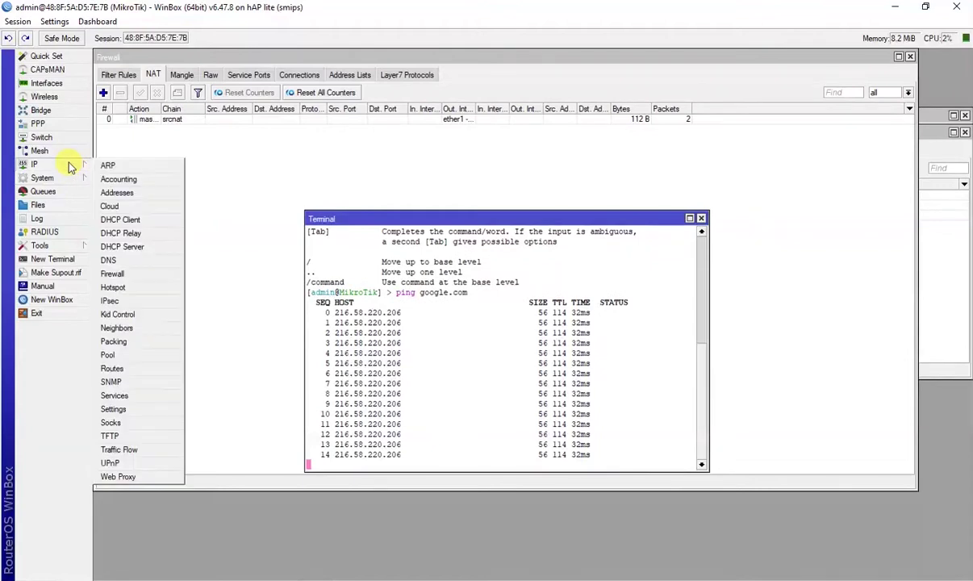
click(128, 287)
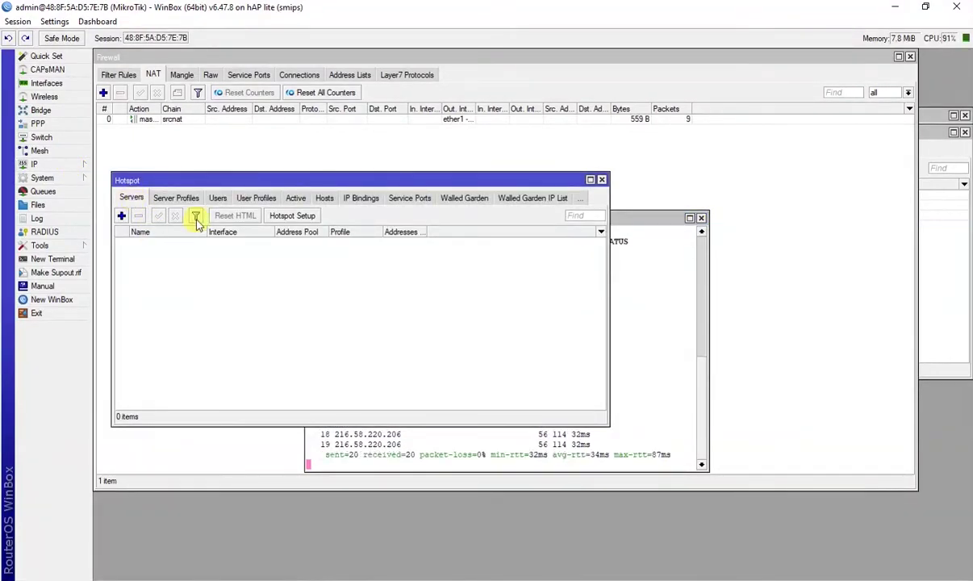
click(297, 218)
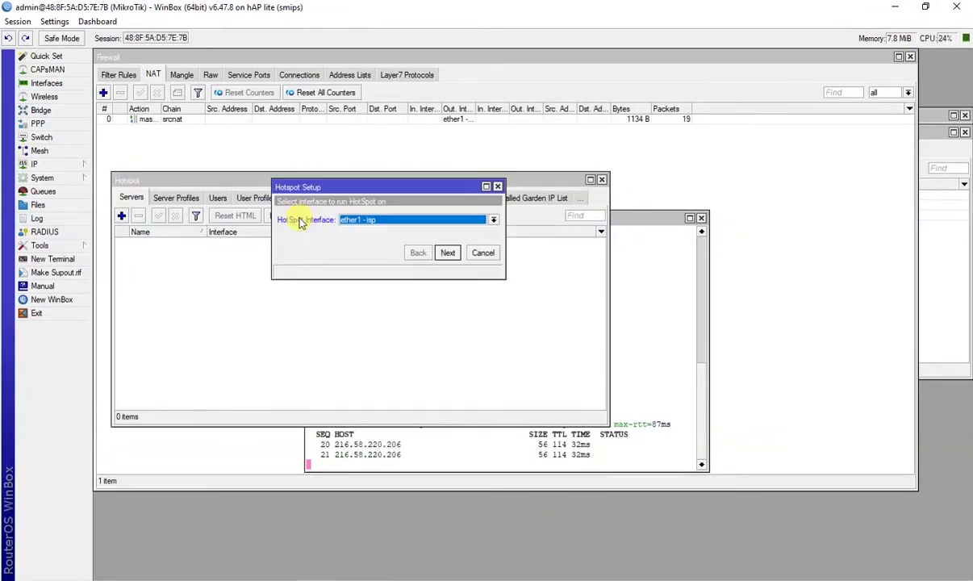
click(408, 223)
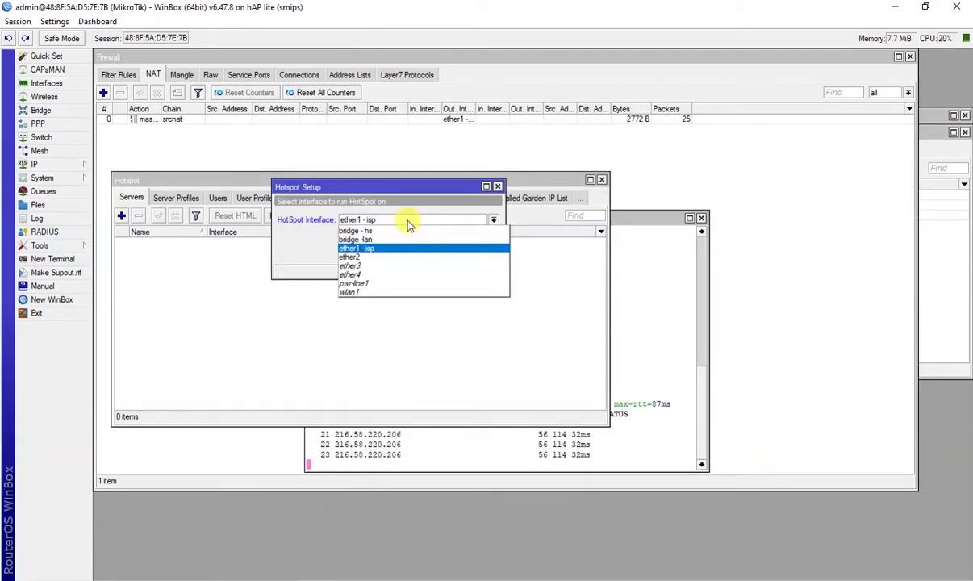
click(364, 231)
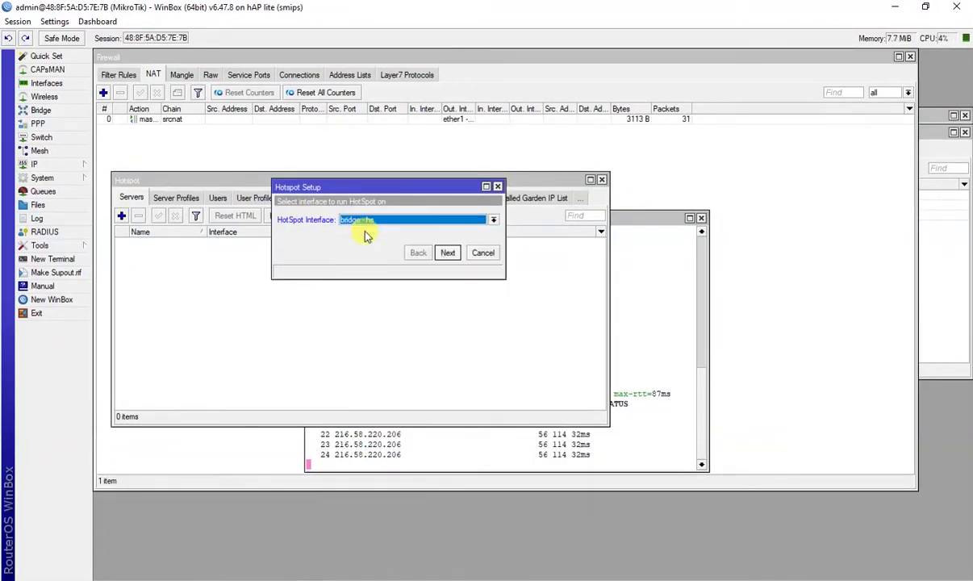
Accept the default address, pool, certificate, DNS and user pages to finish hotspot setup
click(448, 253)
click(448, 254)
click(449, 254)
click(449, 253)
click(448, 253)
click(448, 254)
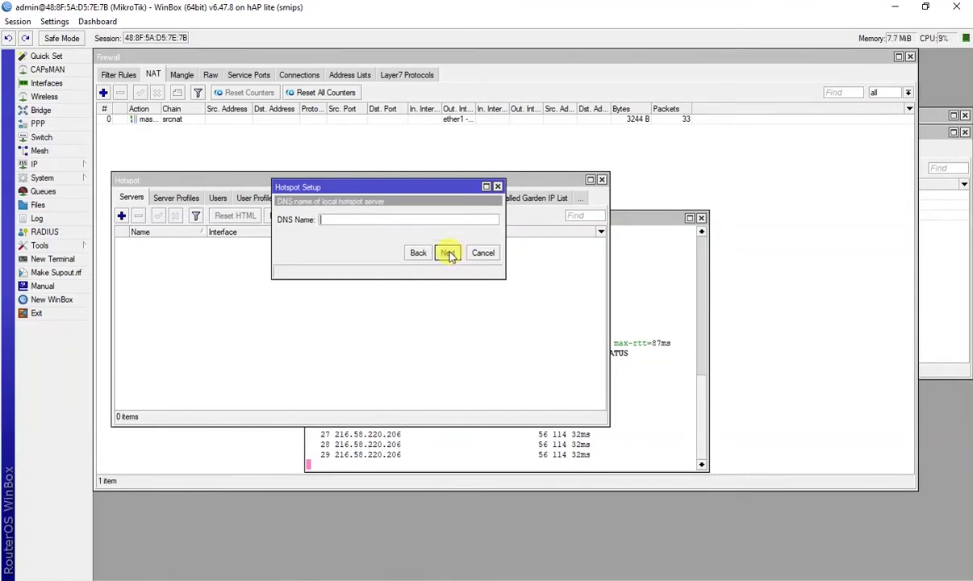
click(449, 253)
click(449, 254)
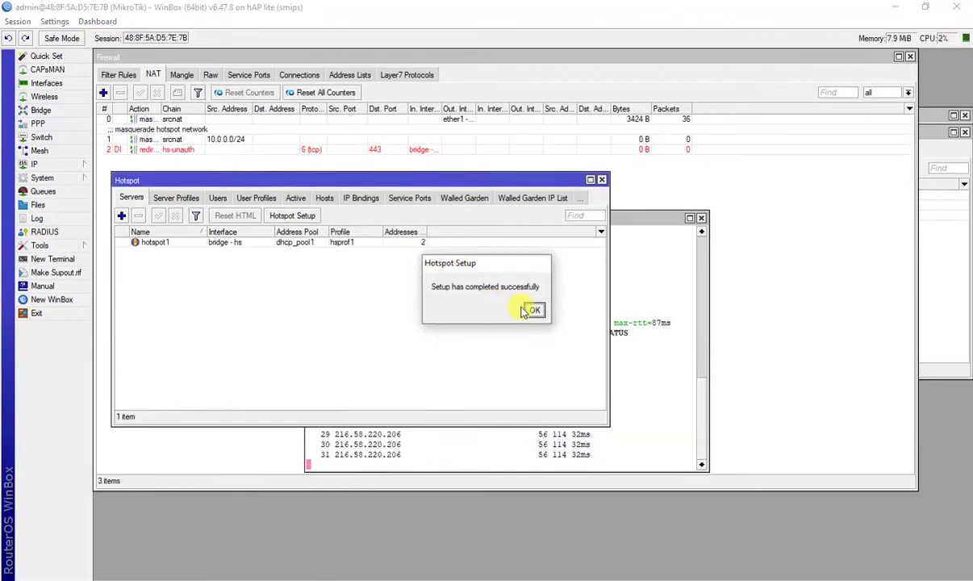
click(533, 311)
drag(323, 180, 452, 247)
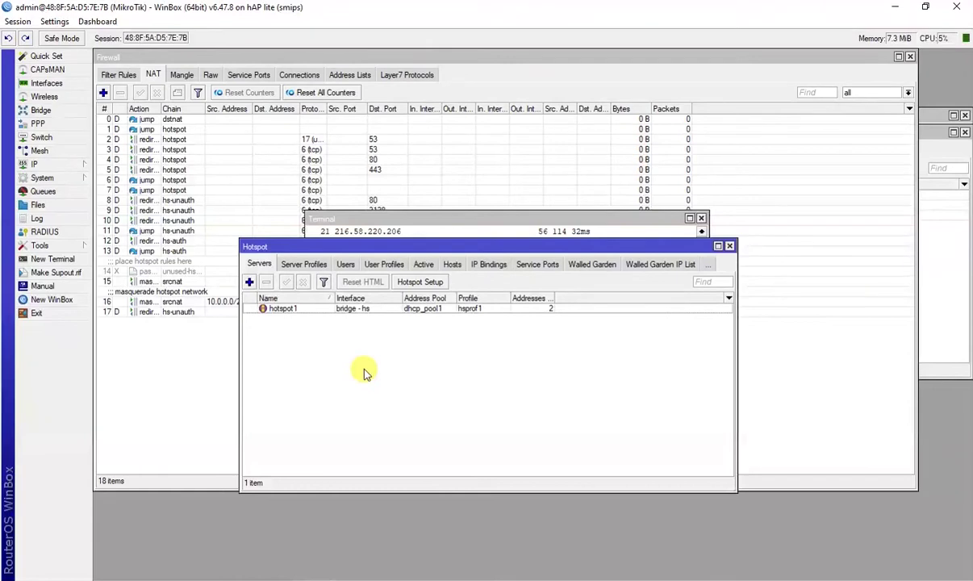
Set wlan1 to ap bridge mode with SSID HOTSPOT
click(51, 97)
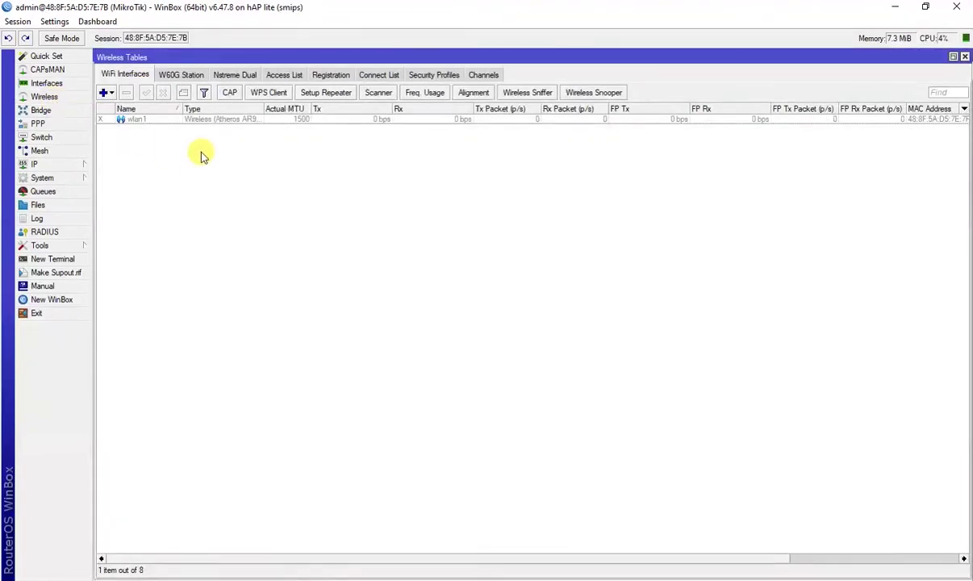
click(148, 121)
right_click(147, 121)
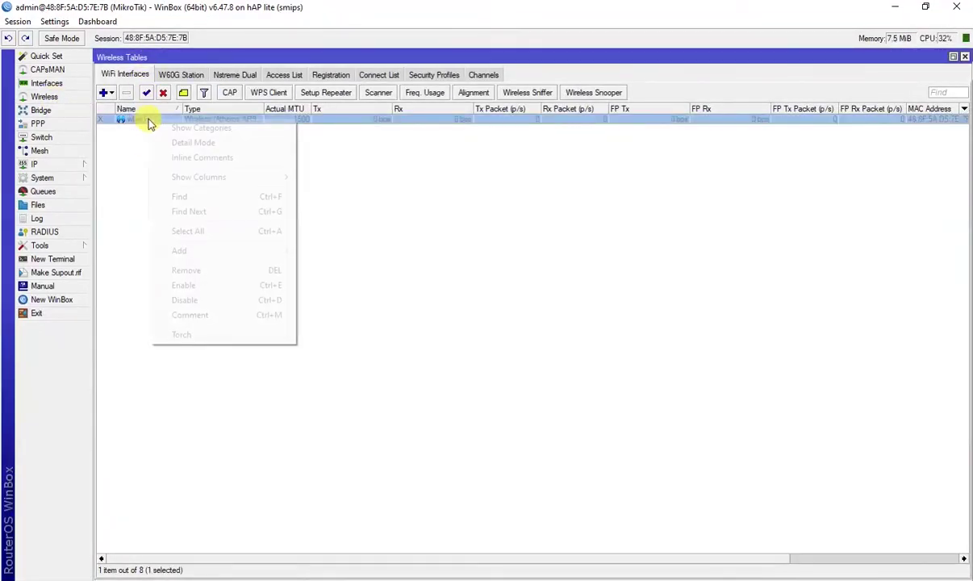
double_click(152, 122)
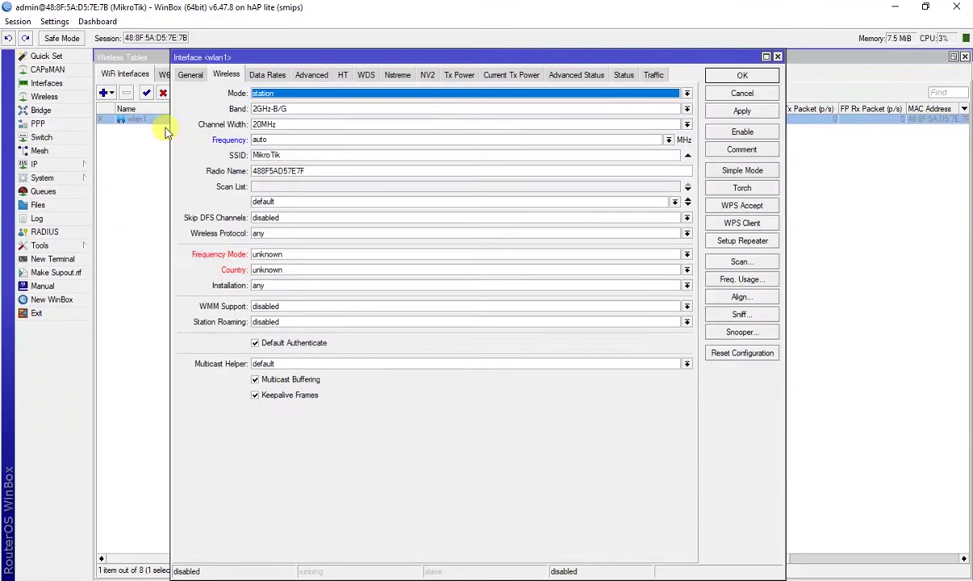
click(294, 95)
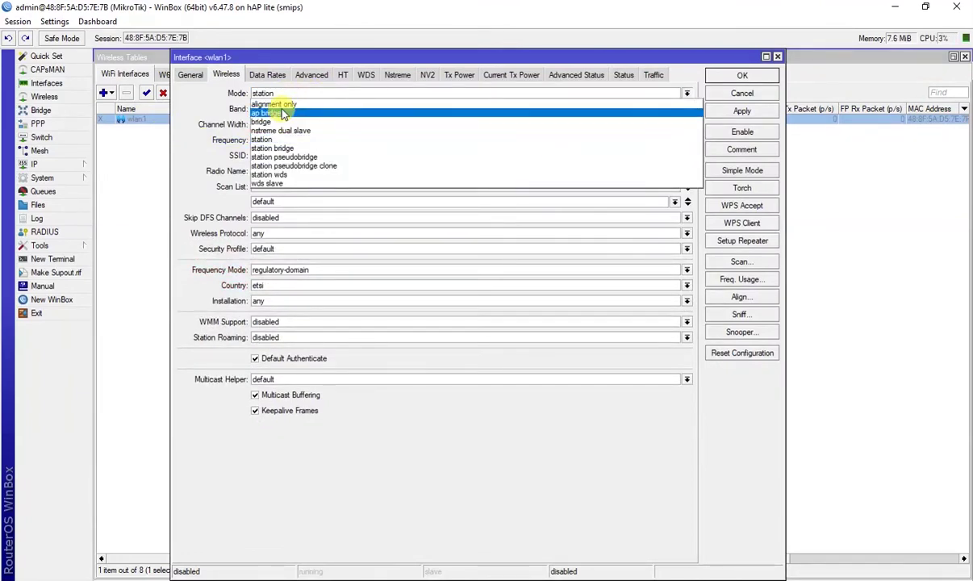
click(270, 113)
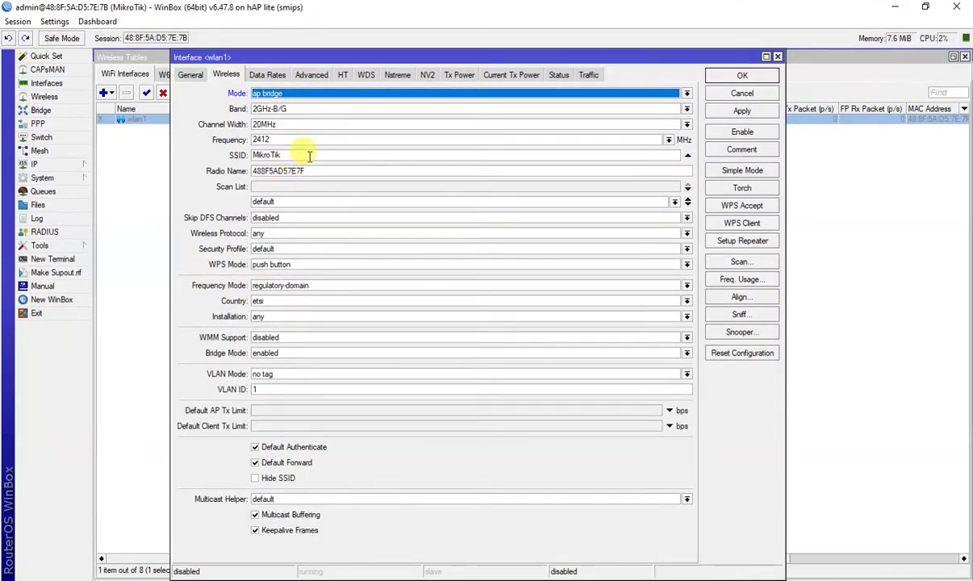
drag(311, 154, 216, 166)
text(HOTSPOT)
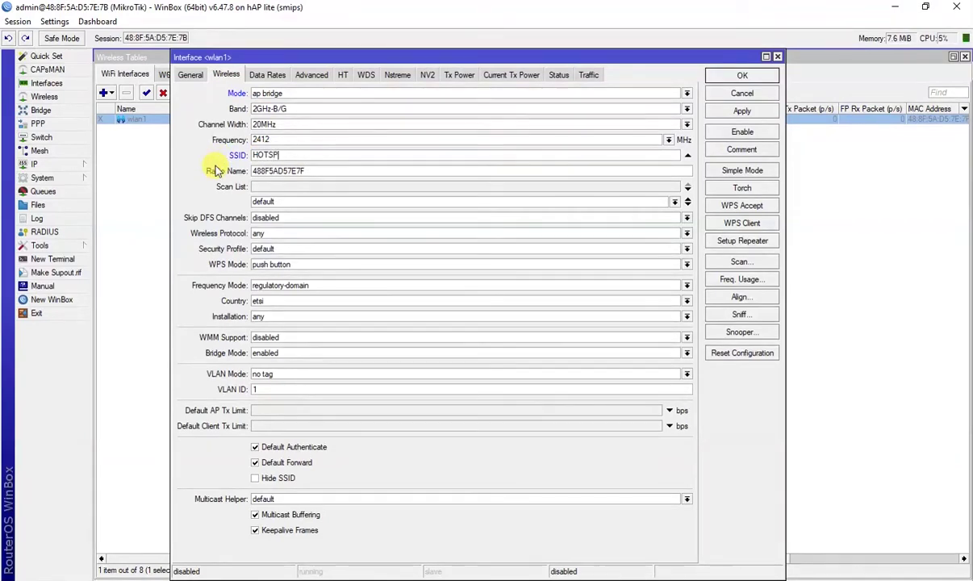
Set wlan1's protocol to 802.11, disable WPS, and enable the interface
click(300, 234)
click(298, 242)
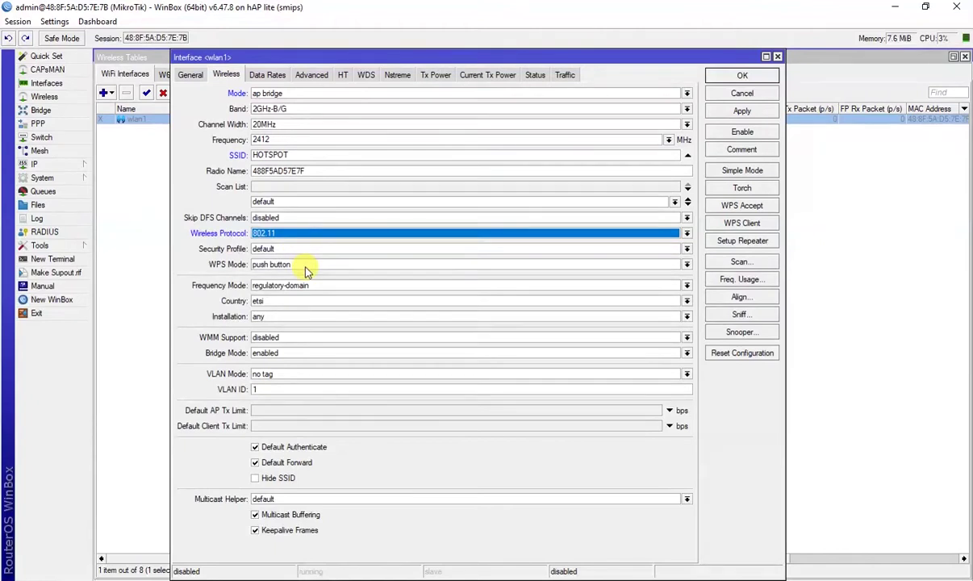
click(297, 263)
click(297, 276)
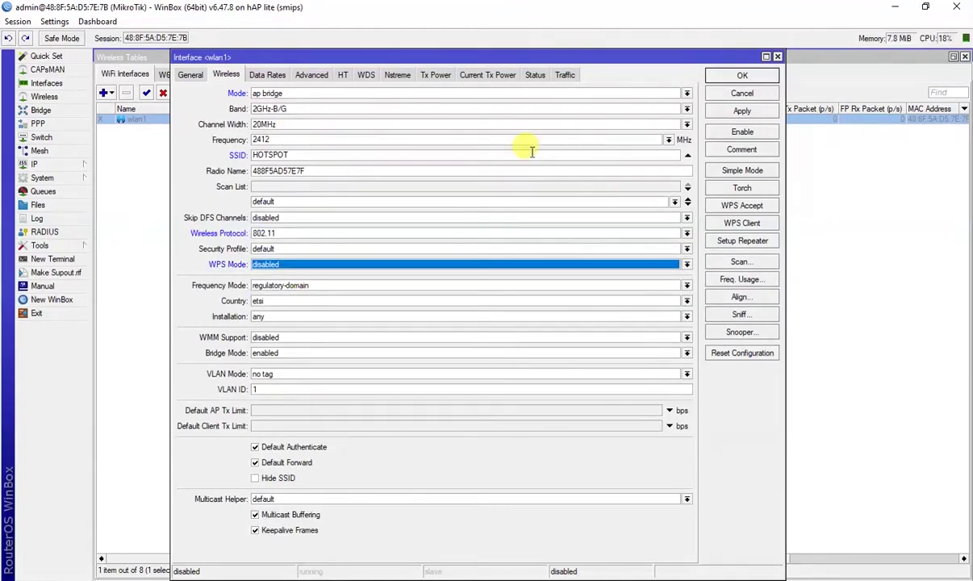
click(740, 132)
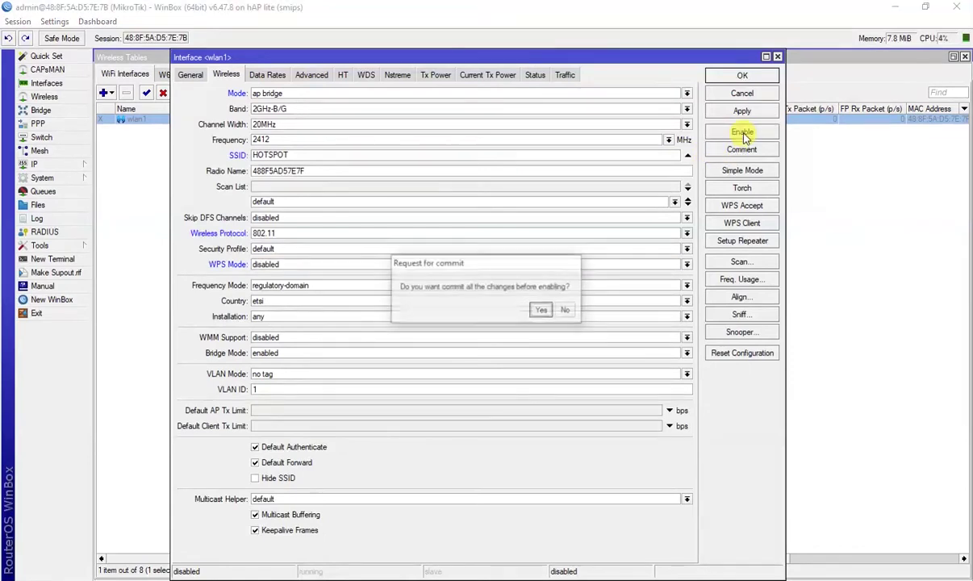
click(541, 312)
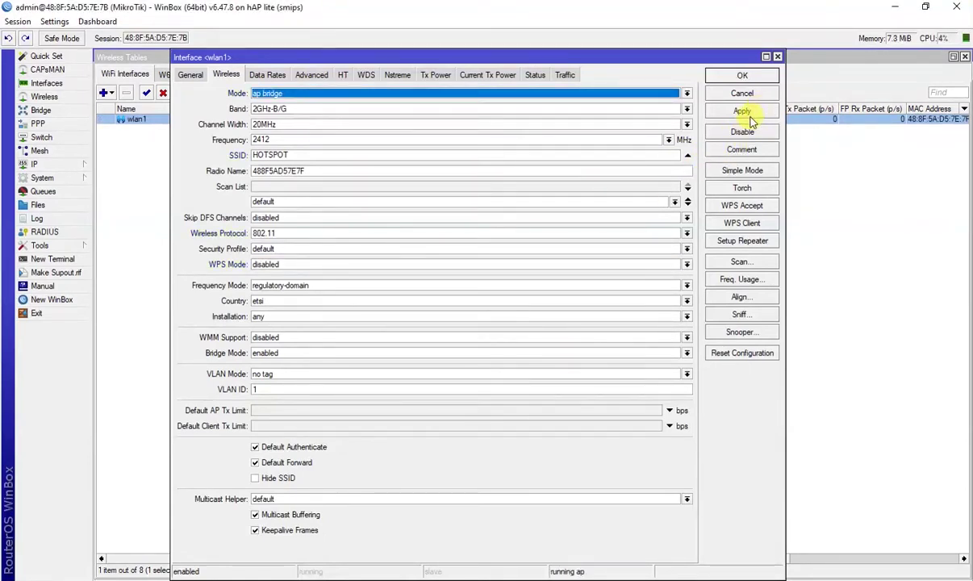
click(741, 91)
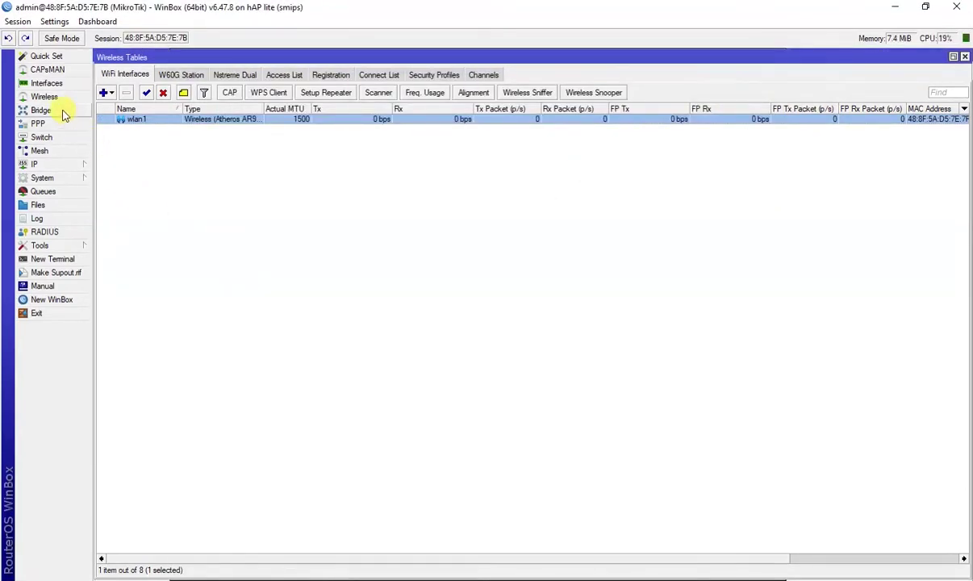
Add wlan1 as a new bridge port on bridge - hs
click(55, 110)
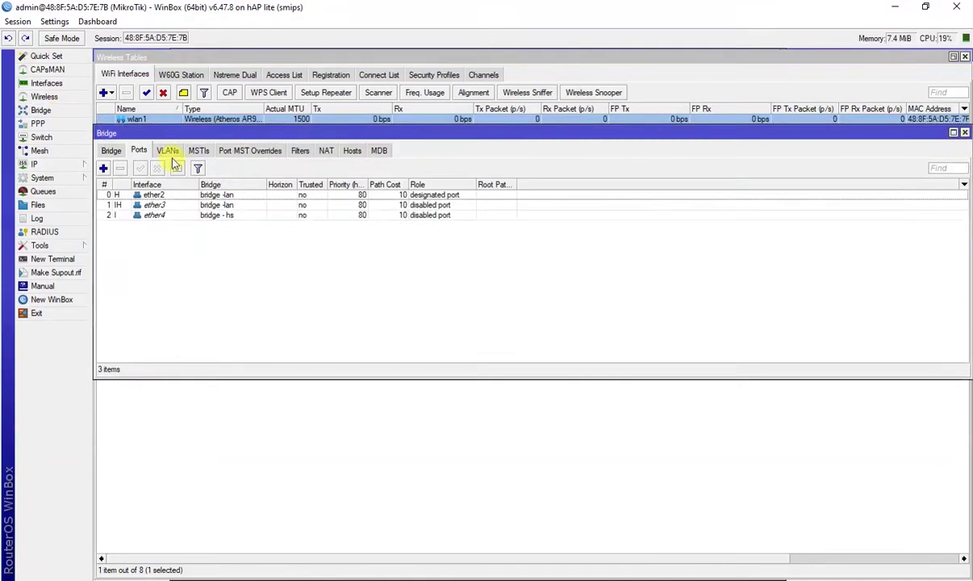
click(104, 170)
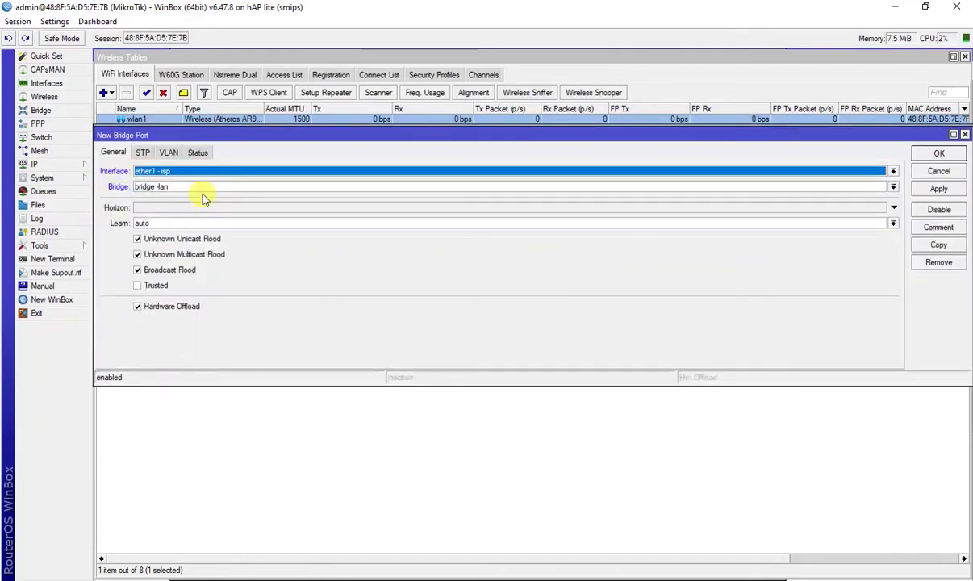
click(195, 175)
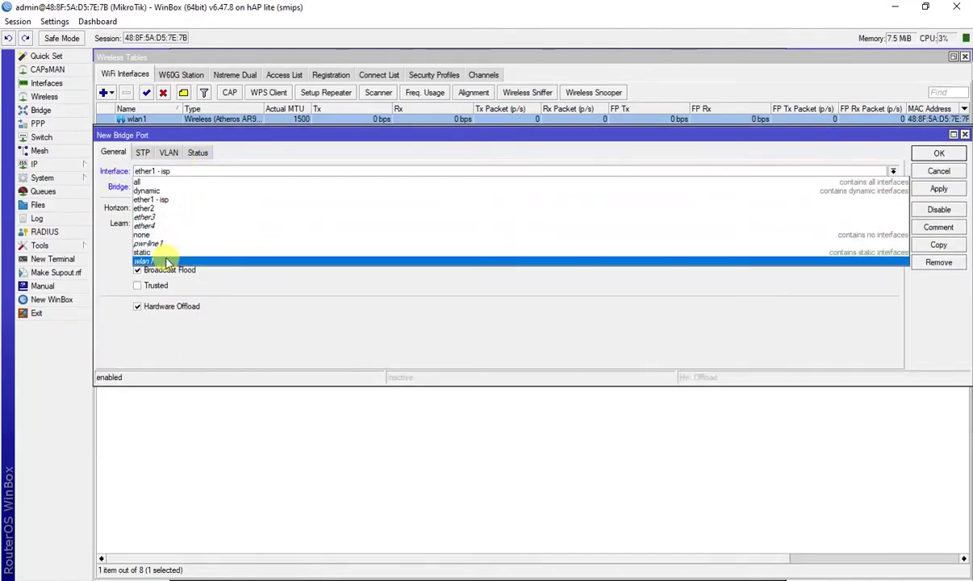
click(167, 263)
click(189, 187)
click(194, 196)
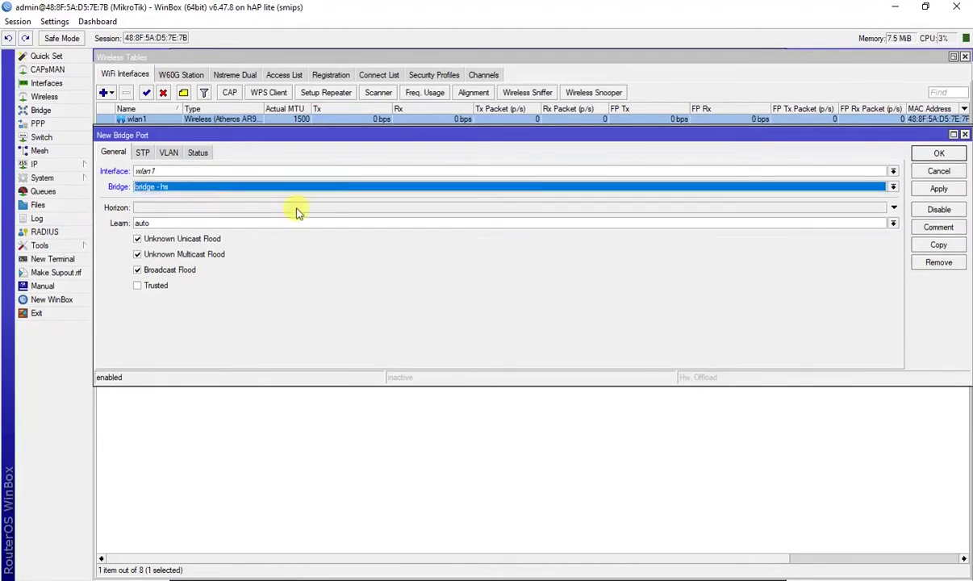
click(937, 189)
click(939, 155)
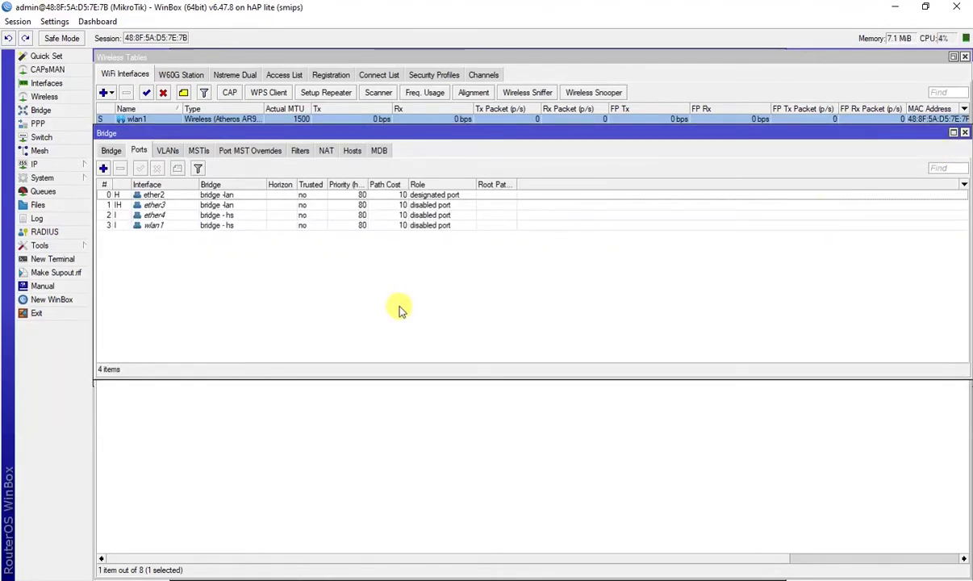
click(46, 163)
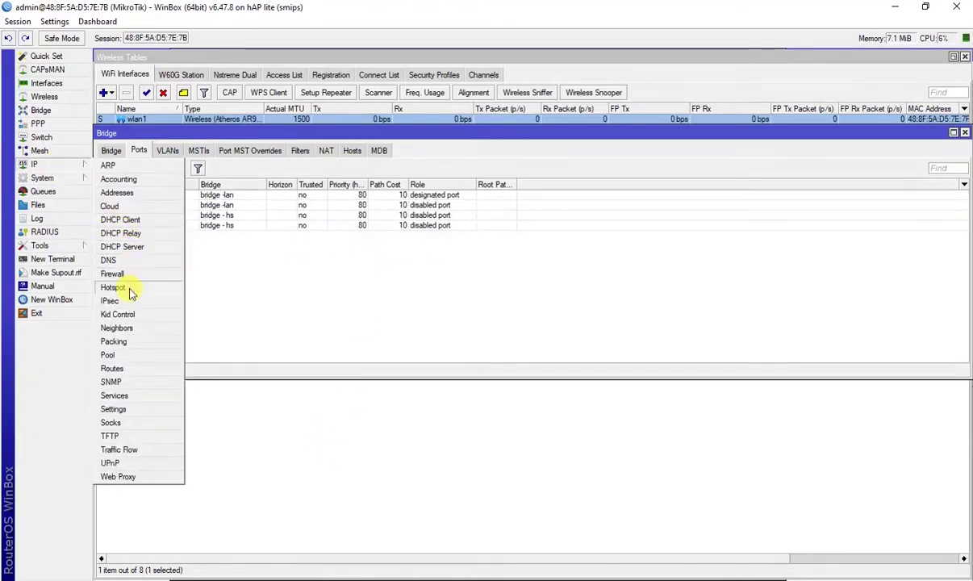
Enable MAC Cookie and Trial login on hotspot profile hsprof1, turning off Cookie login
click(113, 288)
drag(318, 245, 329, 254)
click(322, 314)
click(324, 268)
double_click(298, 324)
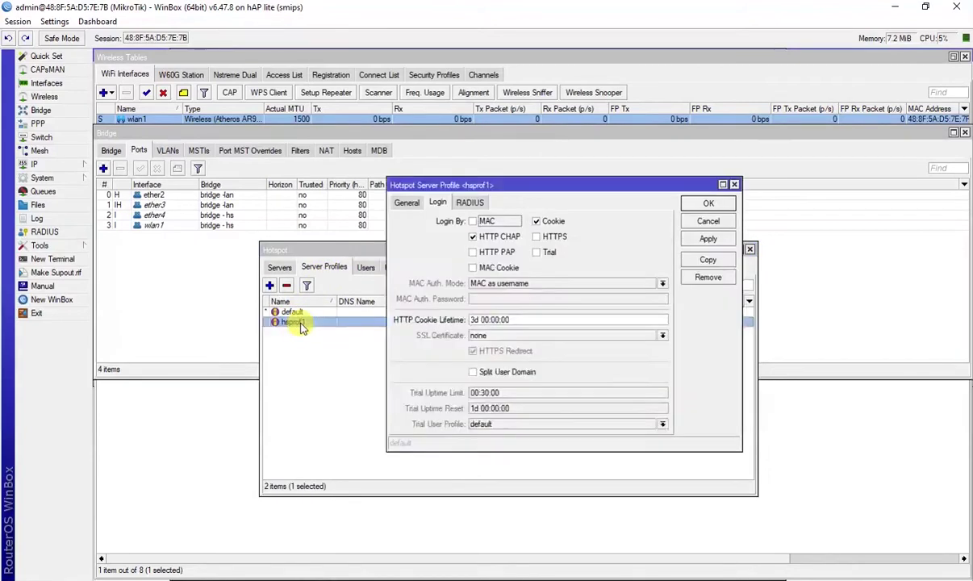
click(473, 268)
click(536, 221)
click(536, 252)
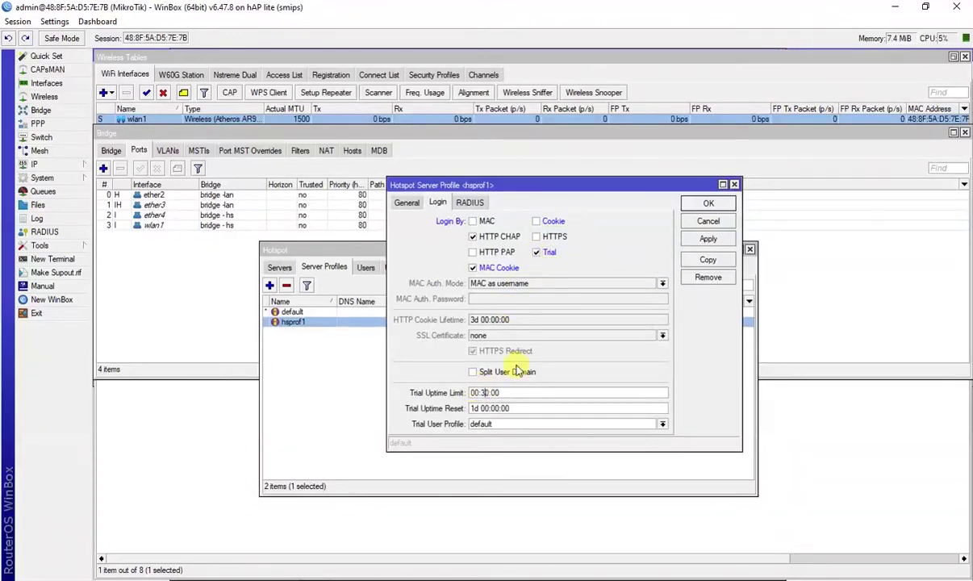
text(1)
click(711, 239)
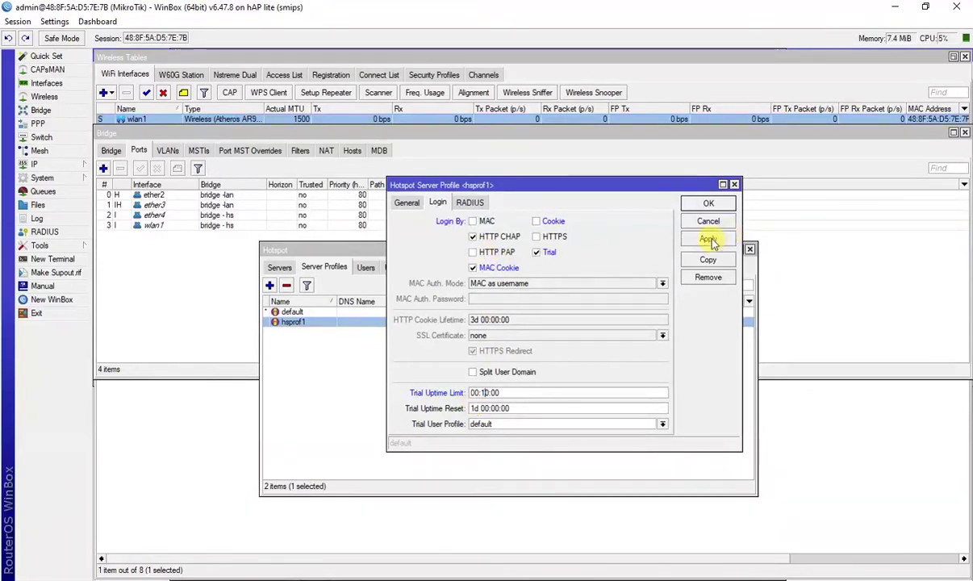
click(711, 203)
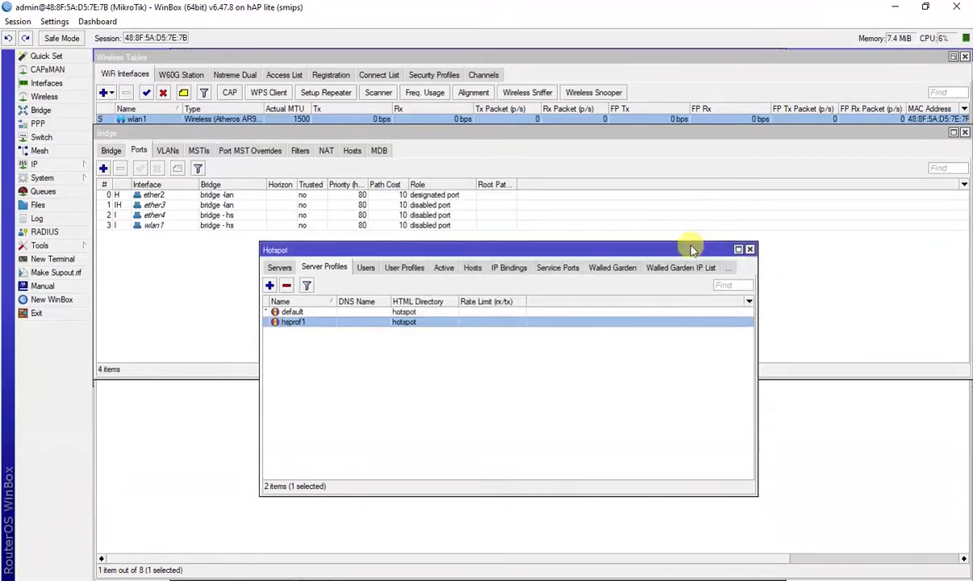
Switch to the Mikhmon Voucher Generator folder in File Explorer
click(474, 440)
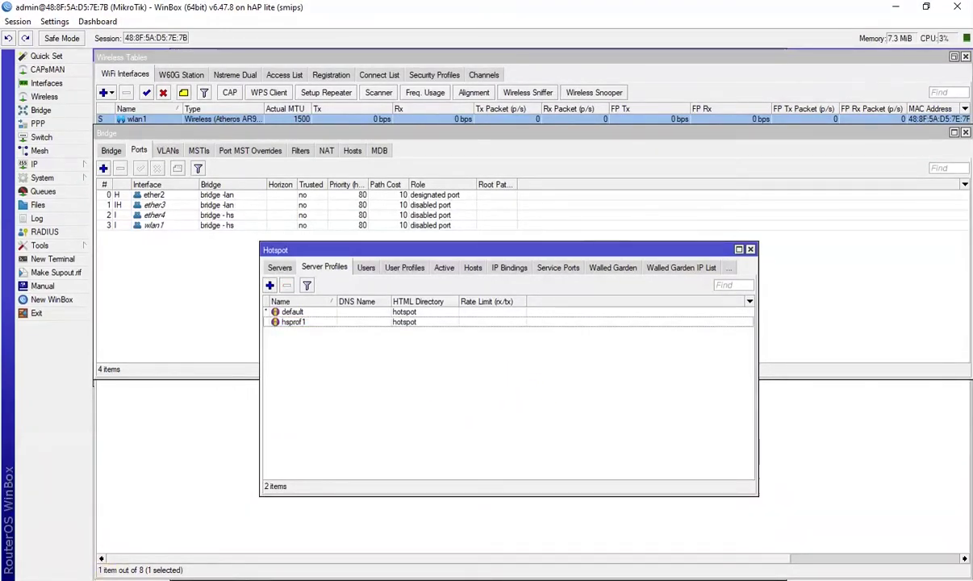
click(145, 577)
click(275, 277)
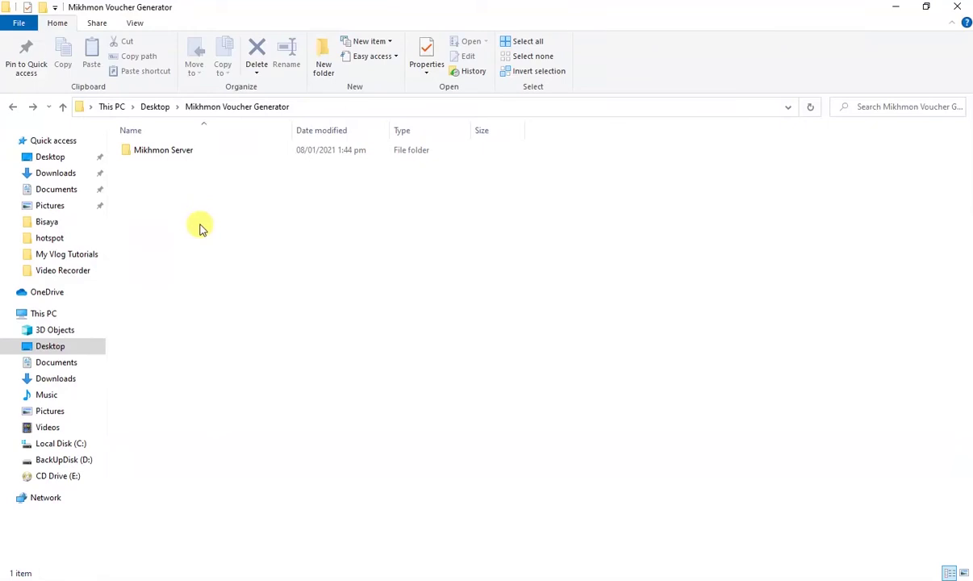
Launch MikhmonServer from the Mikhmon Server folder and open its web interface
double_click(151, 150)
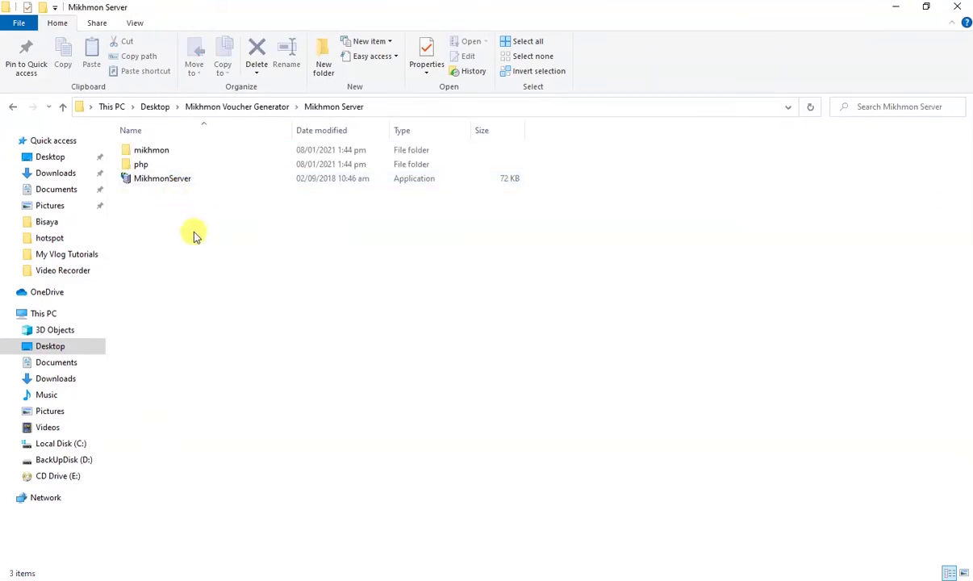
click(159, 178)
right_click(196, 190)
click(195, 189)
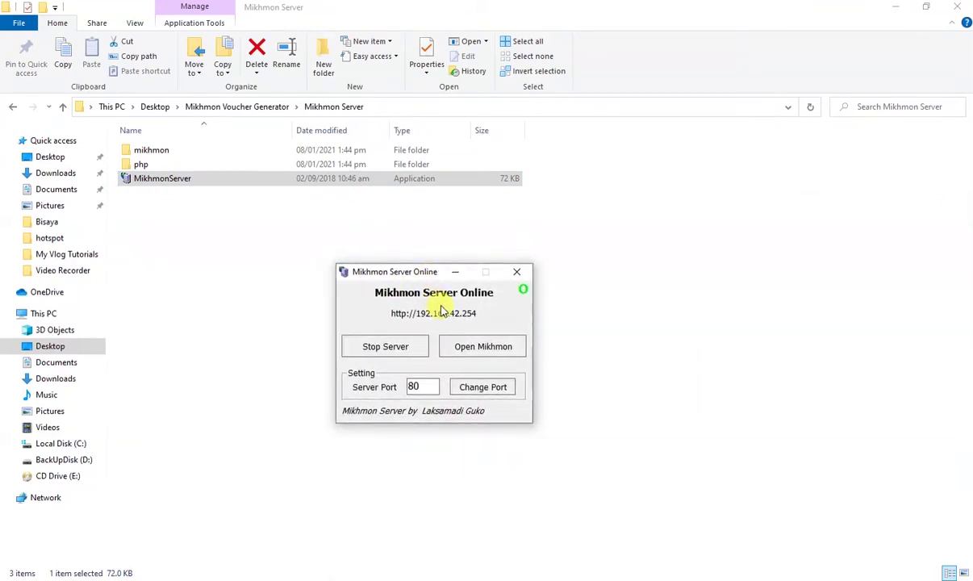
click(481, 350)
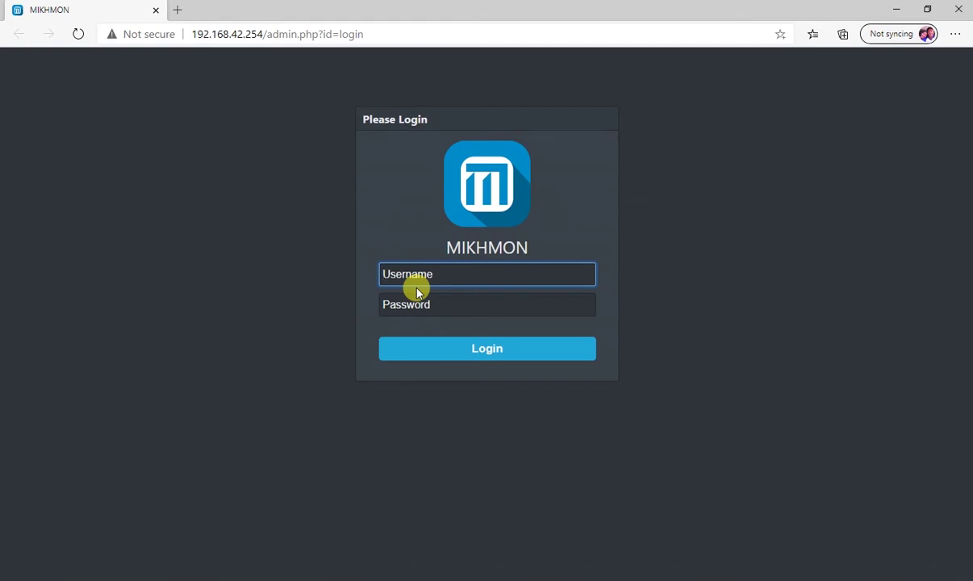
Log in to Mikhmon with the admin username and password
text(mikhm)
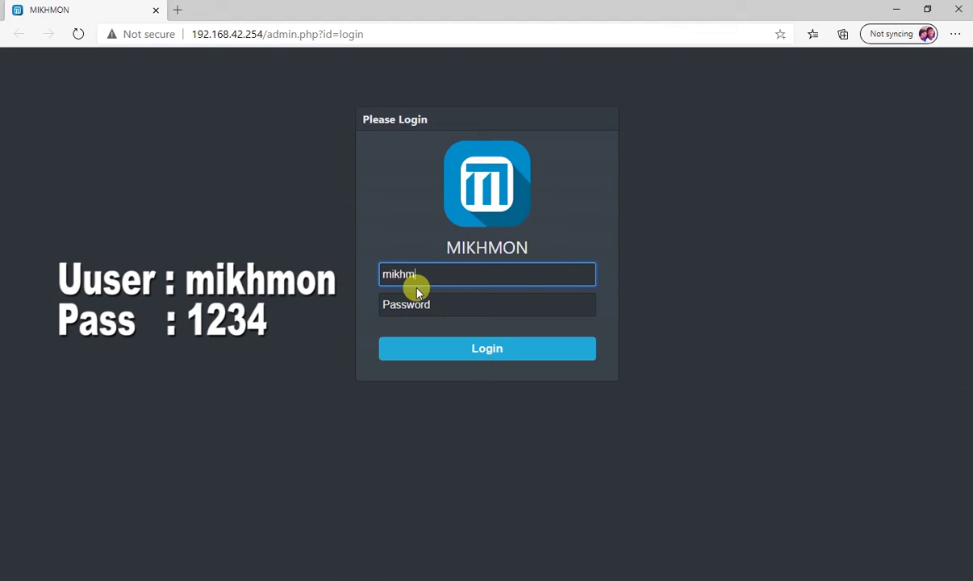
key(Tab)
text(1234)
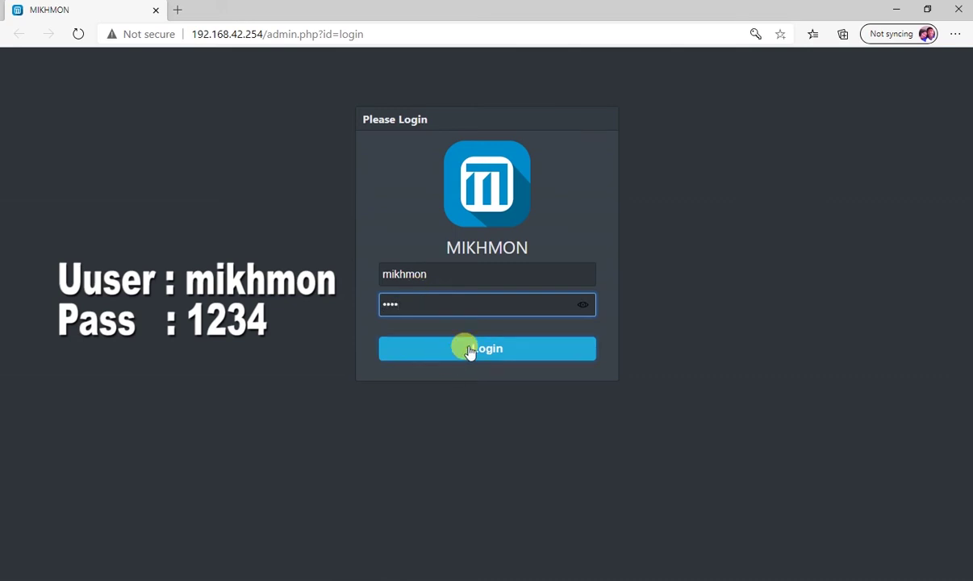
click(469, 351)
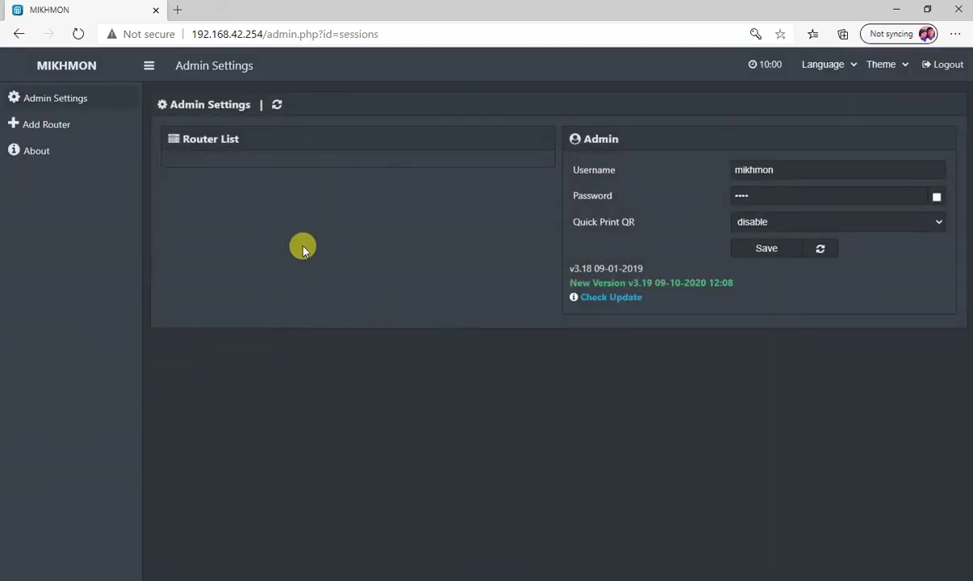
Add router session new-9420 and focus its IP MikroTik field
click(63, 129)
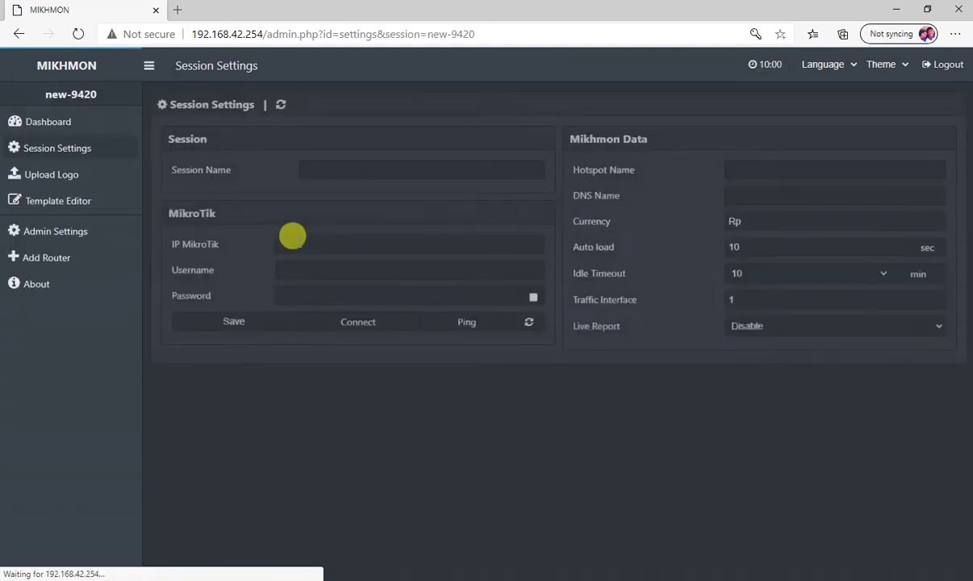
click(313, 240)
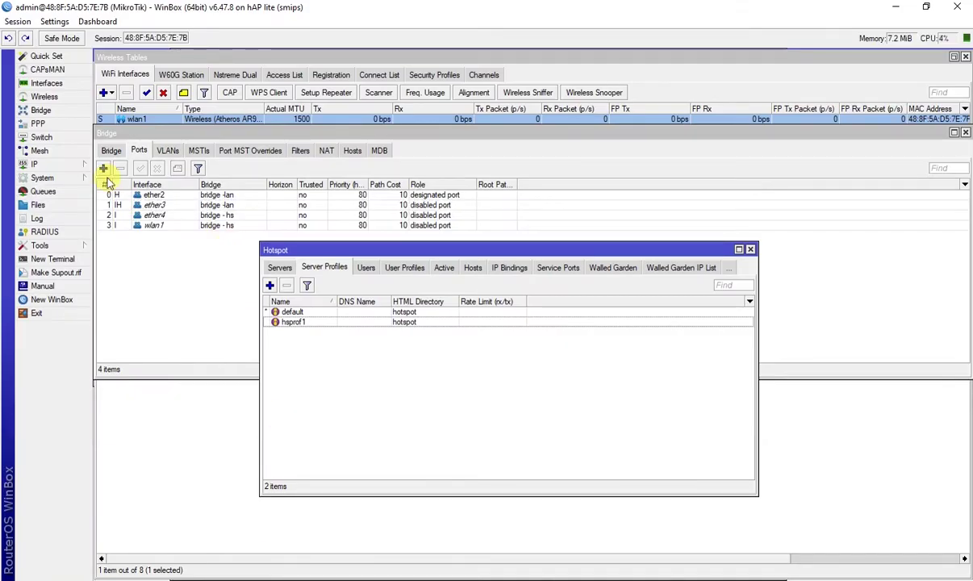
Copy LAN address 192.168.42.1 from WinBox Quick Set into Mikhmon's IP MikroTik field
click(52, 58)
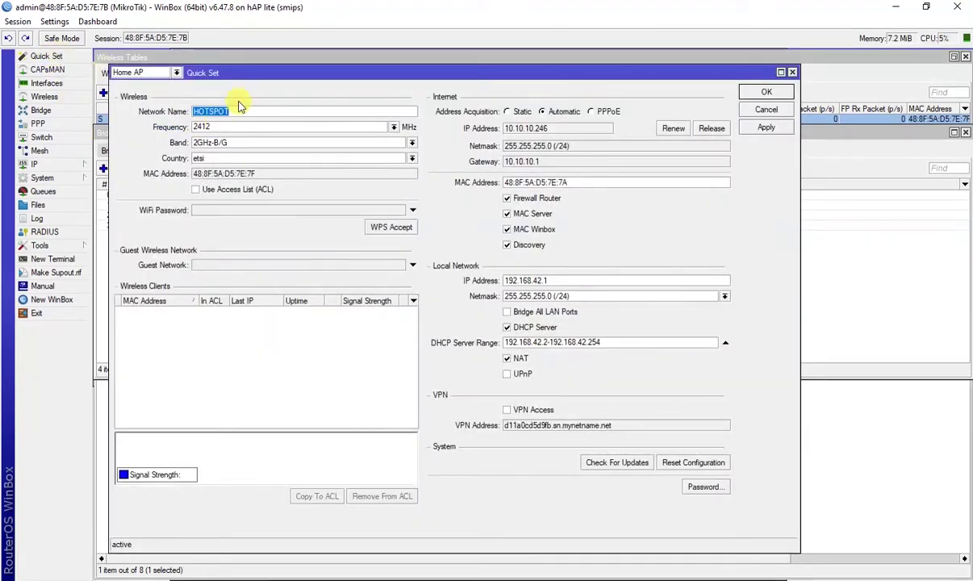
double_click(526, 280)
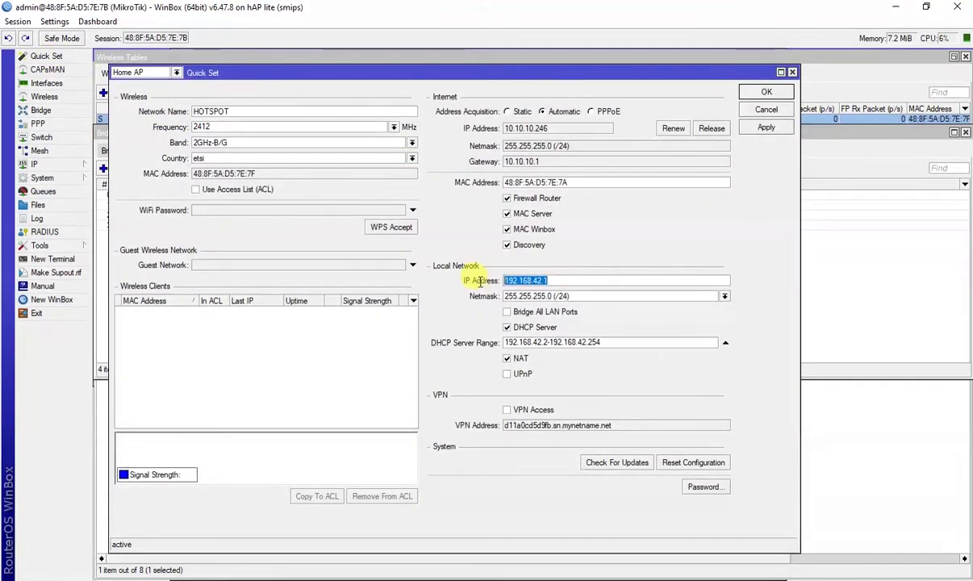
right_click(547, 280)
click(556, 308)
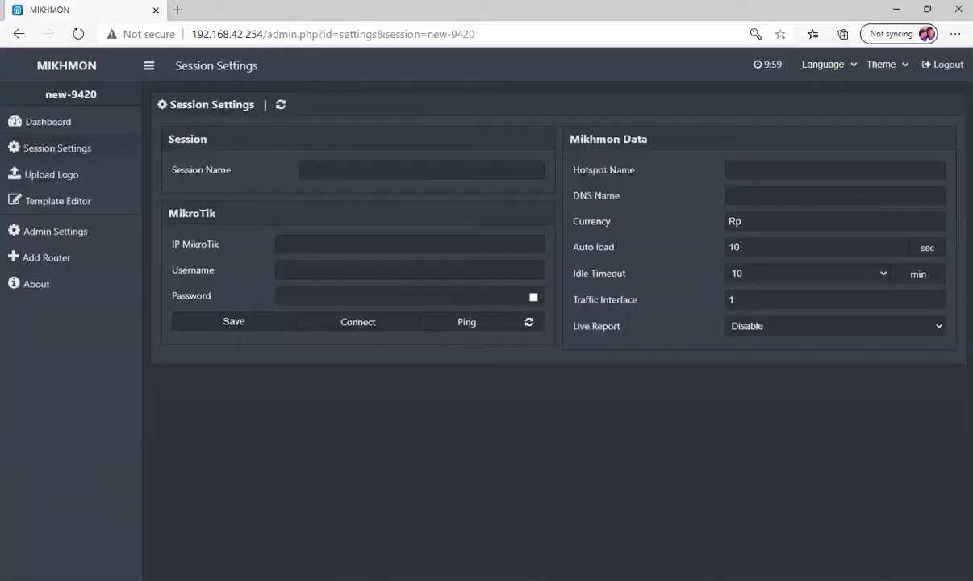
click(302, 247)
right_click(318, 245)
click(350, 377)
click(321, 267)
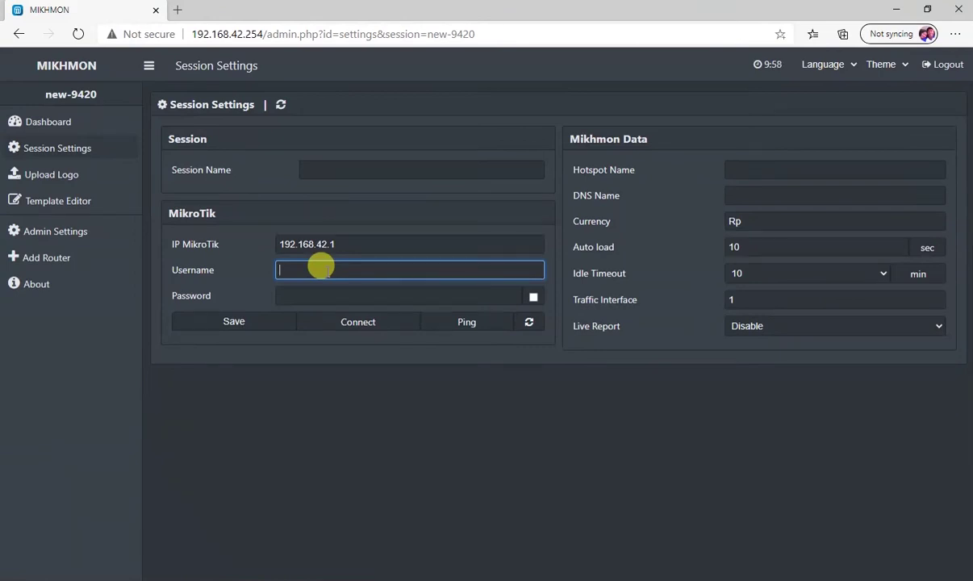
key(alt+Tab)
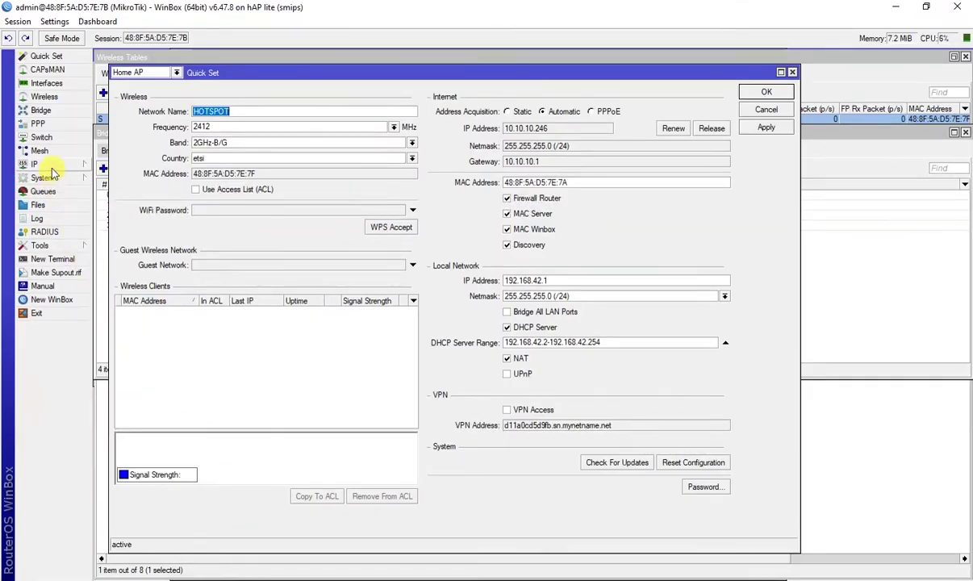
Open the WinBox System > Users list and view the admin user's details
click(40, 165)
click(42, 177)
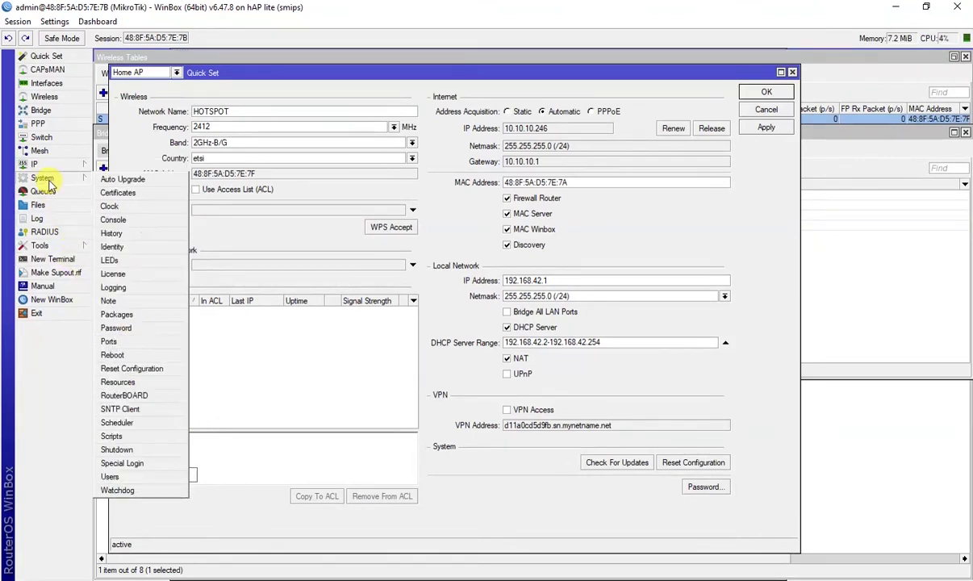
click(111, 477)
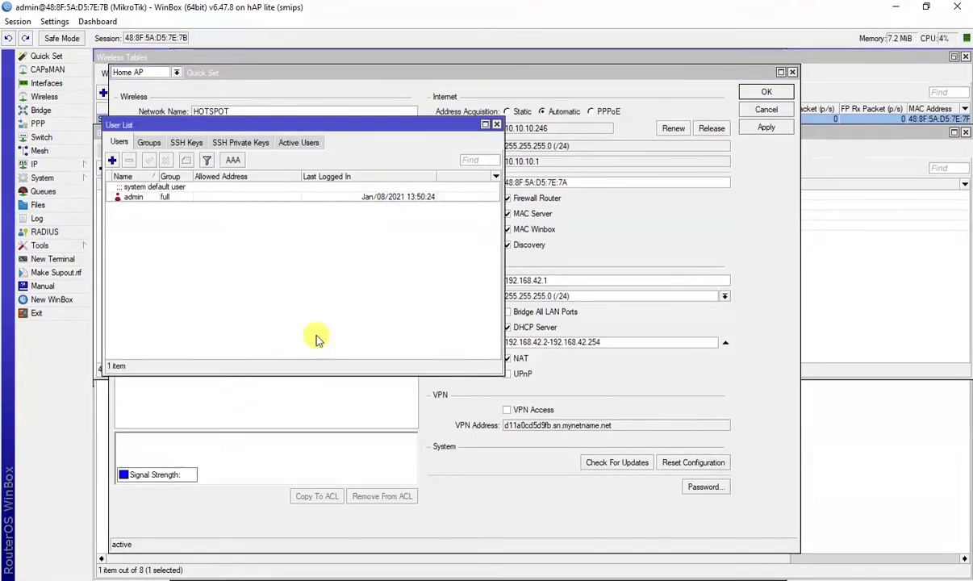
double_click(150, 197)
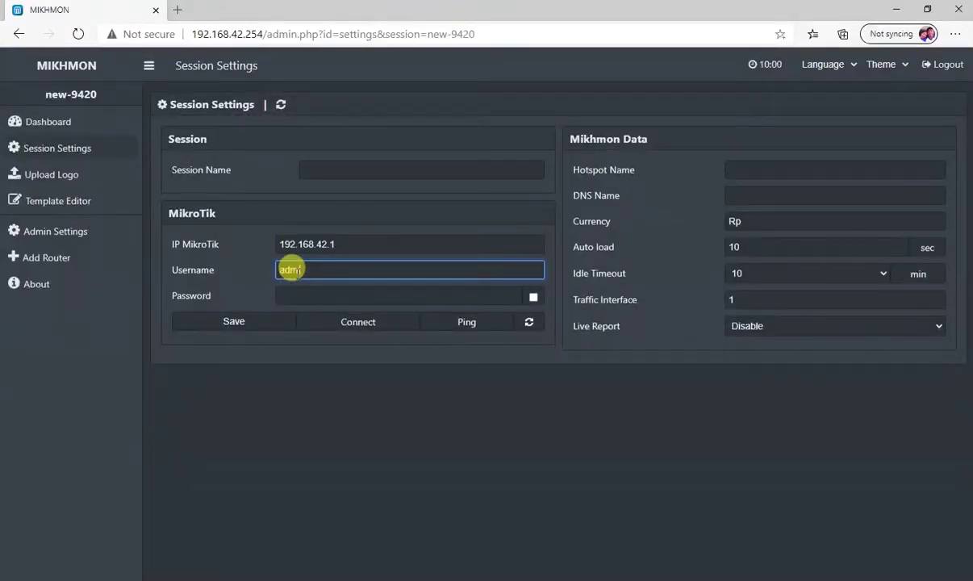
Enter the router password, save session Boytech (hotspot Boytehotspot, DNS 10.0.0.1, currency Php), and confirm Ping OK
click(297, 291)
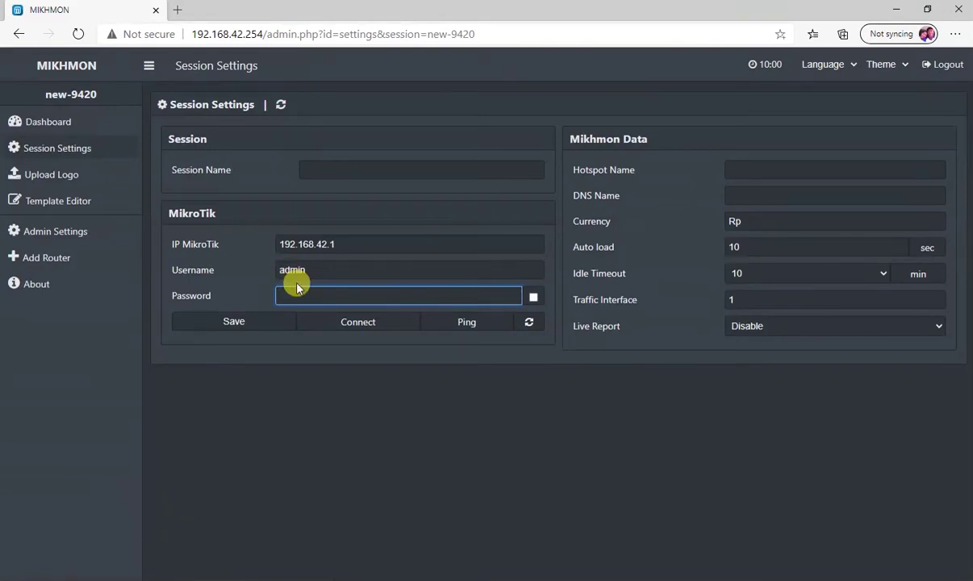
text(1234)
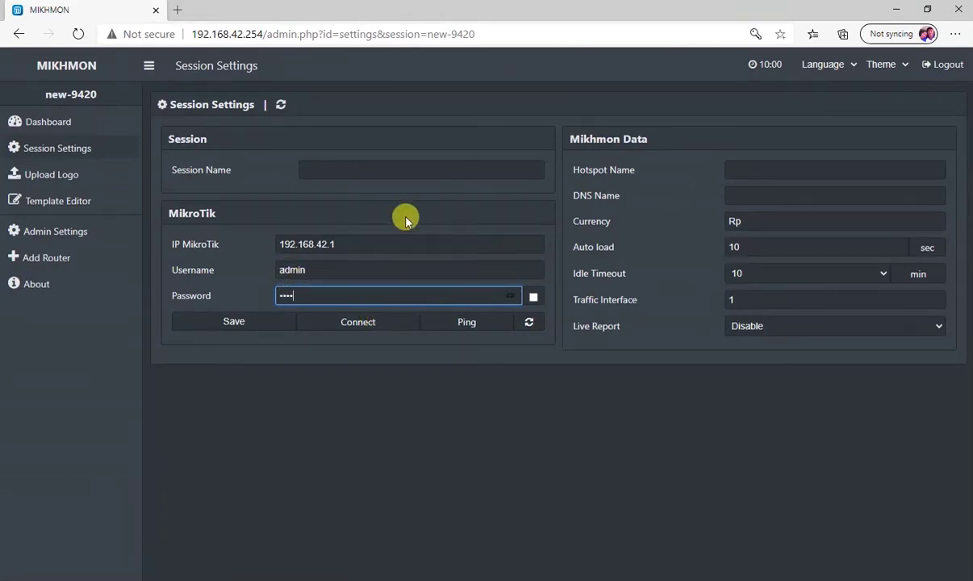
click(370, 170)
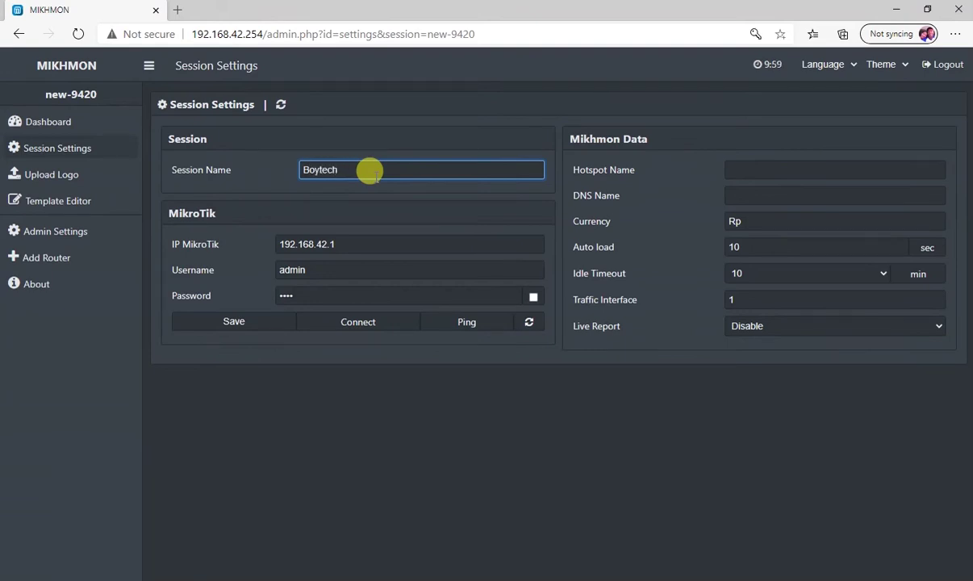
click(772, 165)
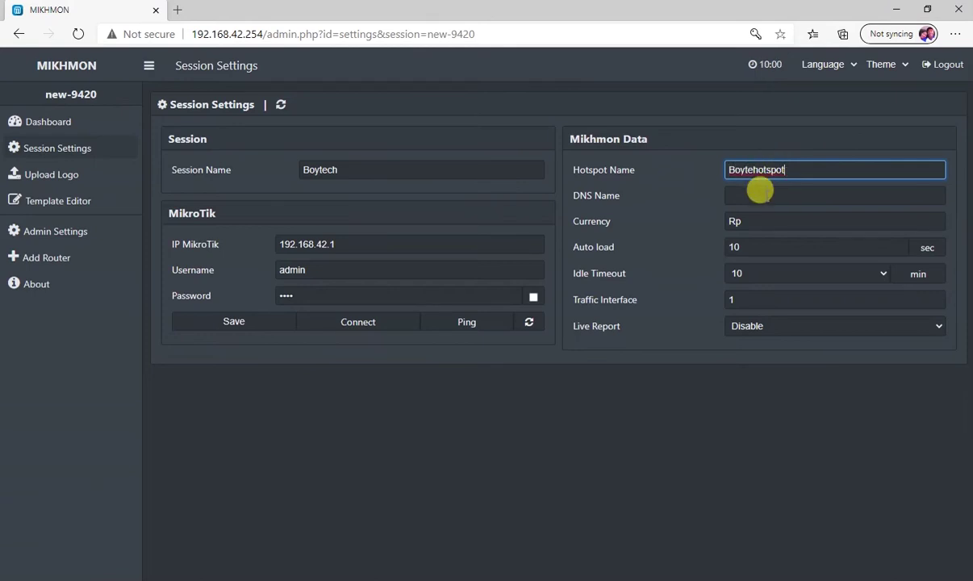
click(758, 191)
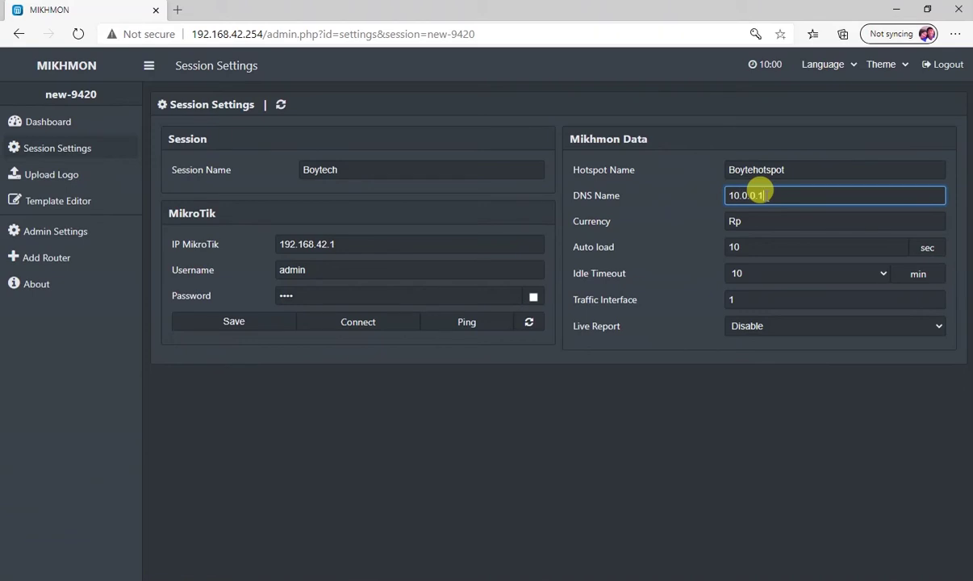
key(Tab)
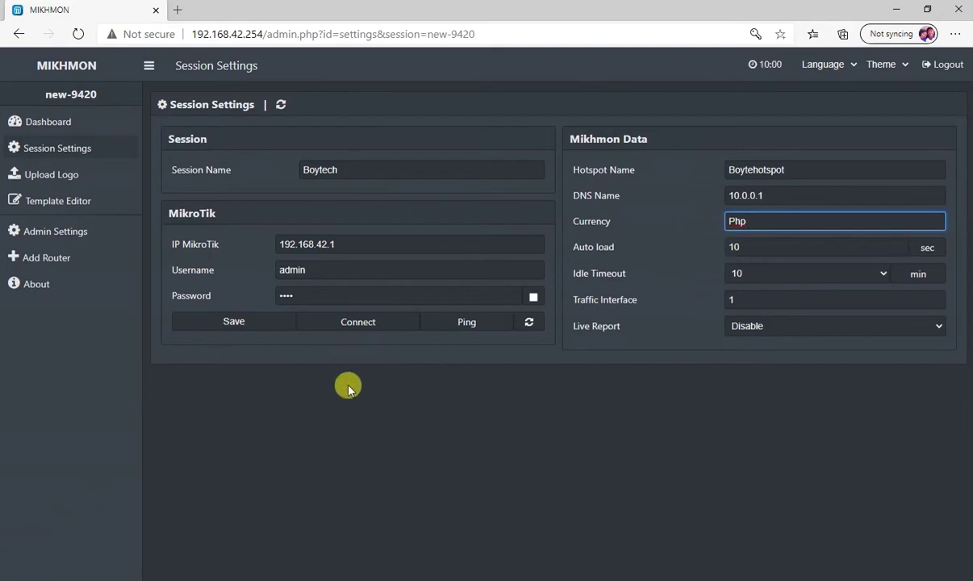
click(234, 325)
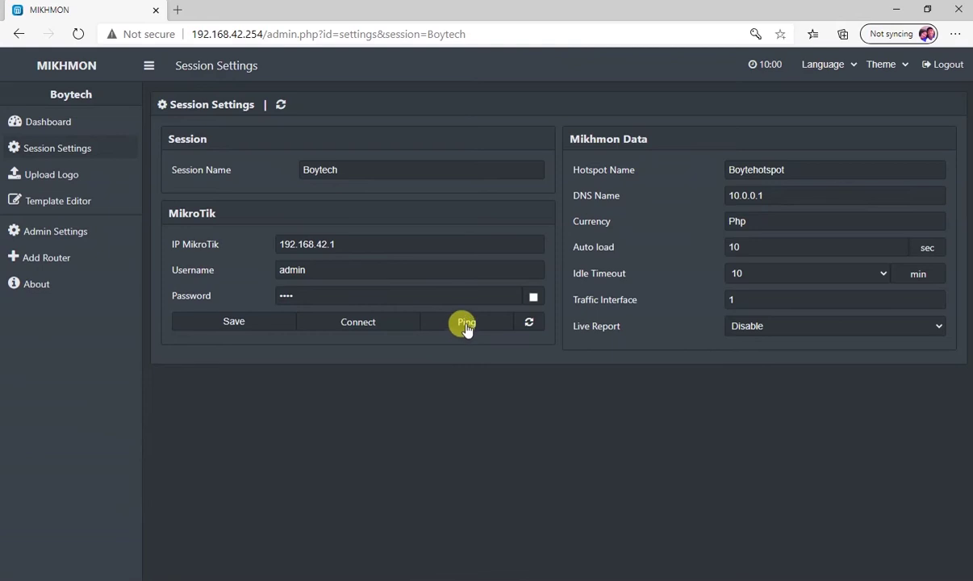
click(467, 322)
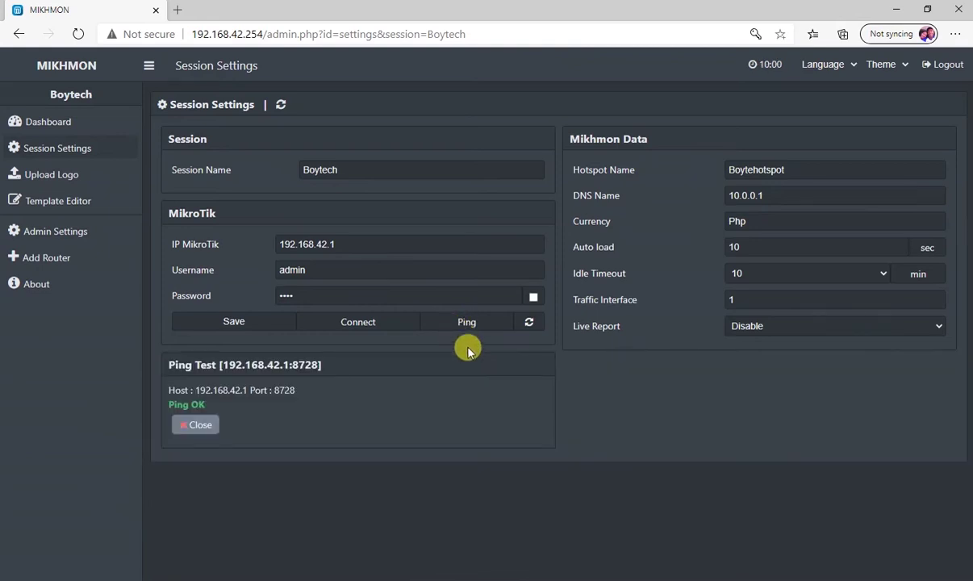
Connect the Boytech session to the Boytehotspot dashboard and go to Hotspot > User Profile > Add Profile
click(364, 322)
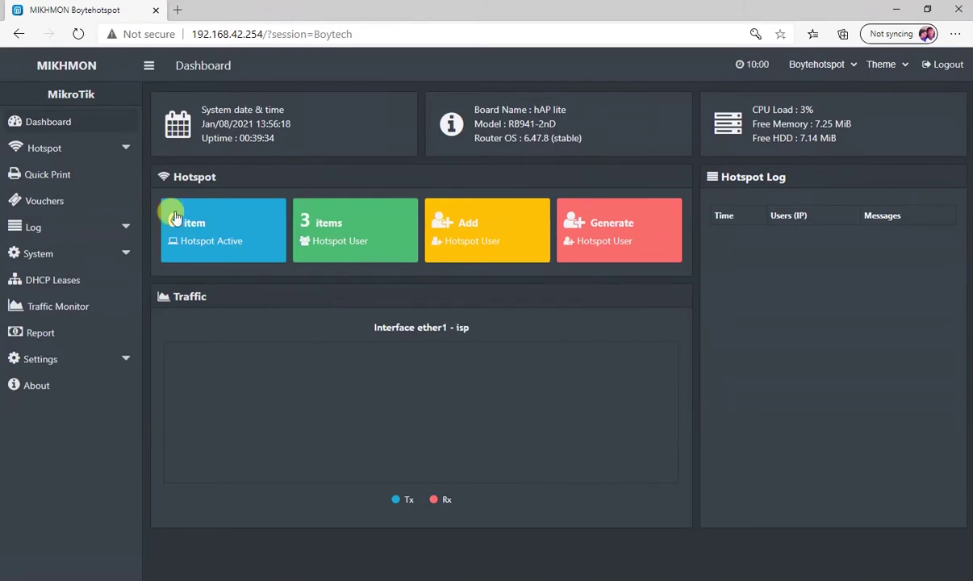
click(69, 150)
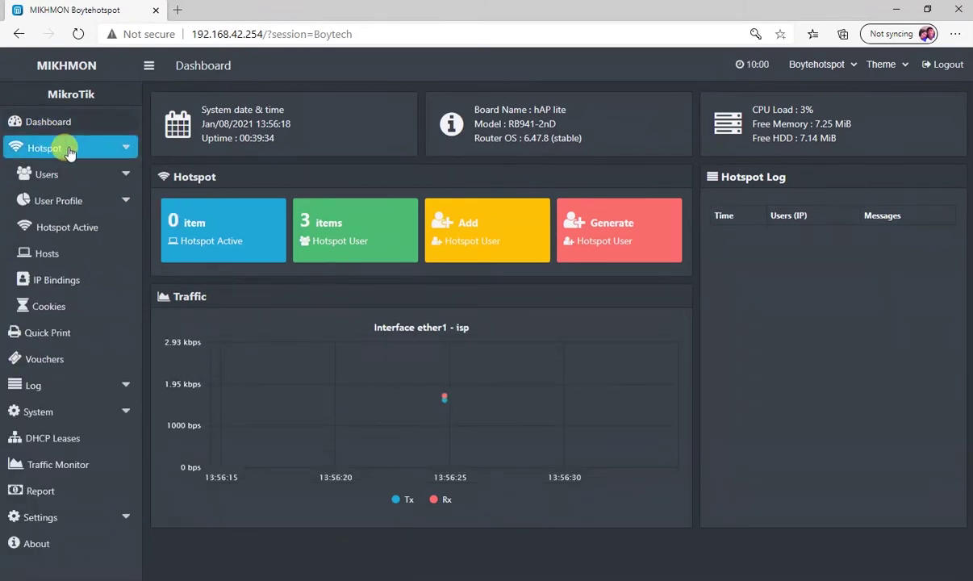
click(67, 203)
click(64, 255)
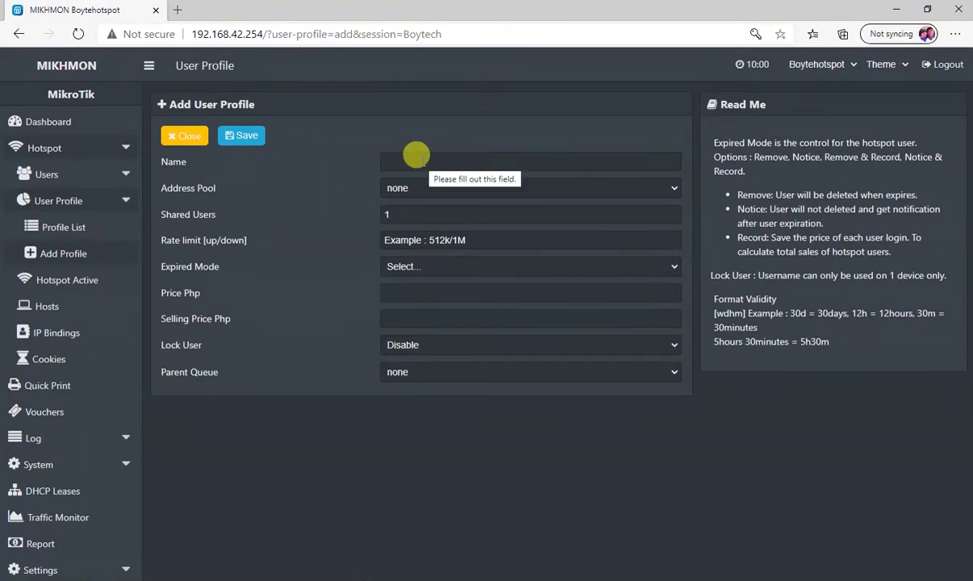
Name the new profile 1hr and assign the hs address pool
click(418, 158)
text(1hr)
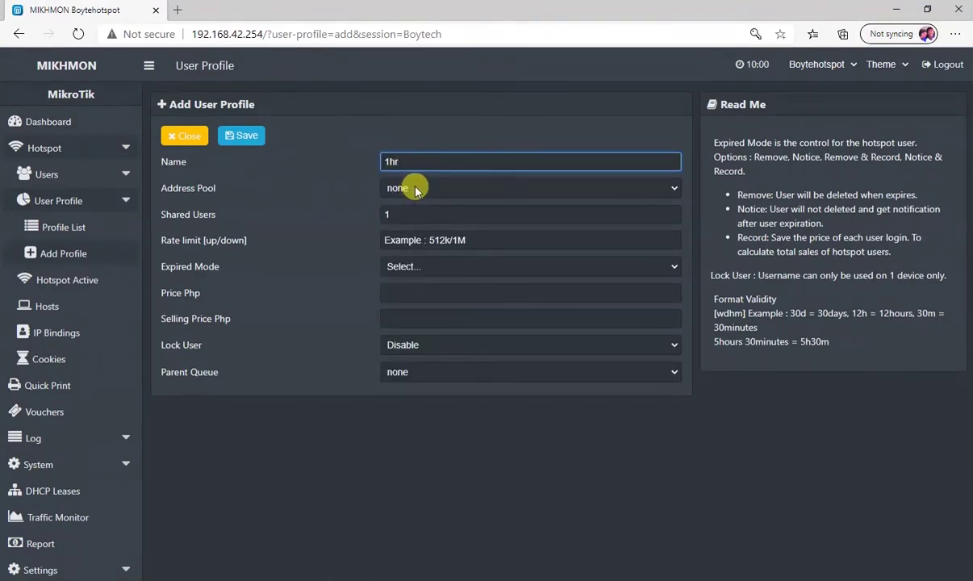
click(416, 188)
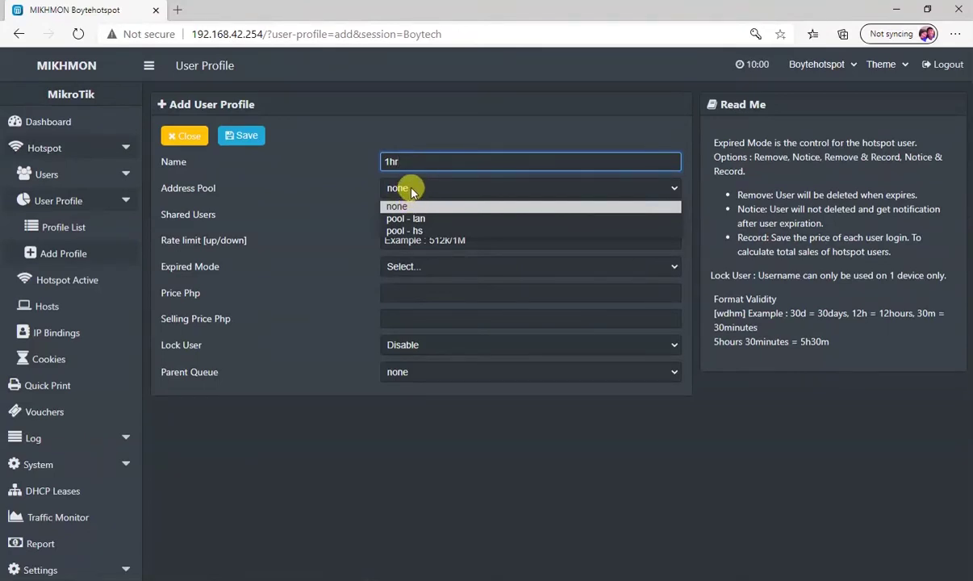
click(403, 230)
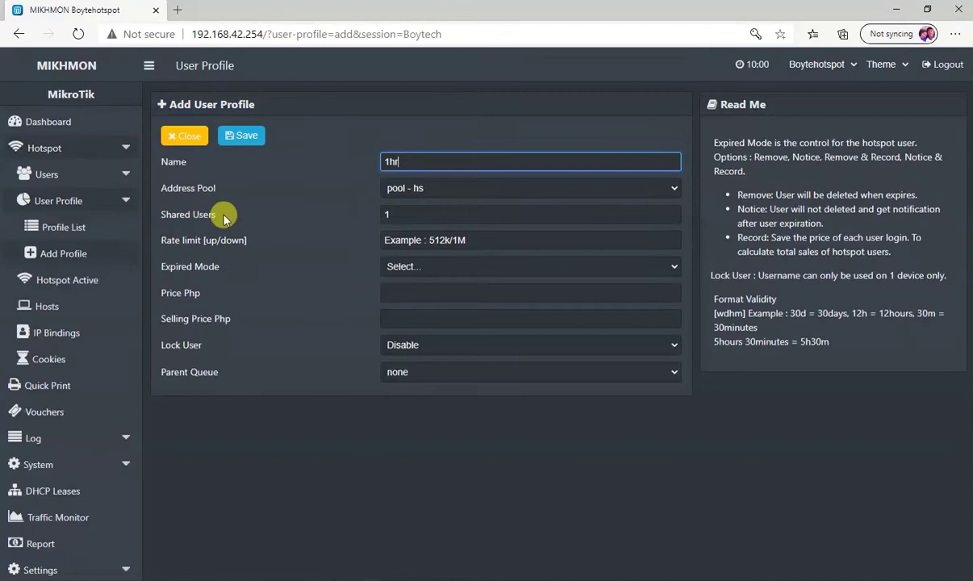
click(399, 212)
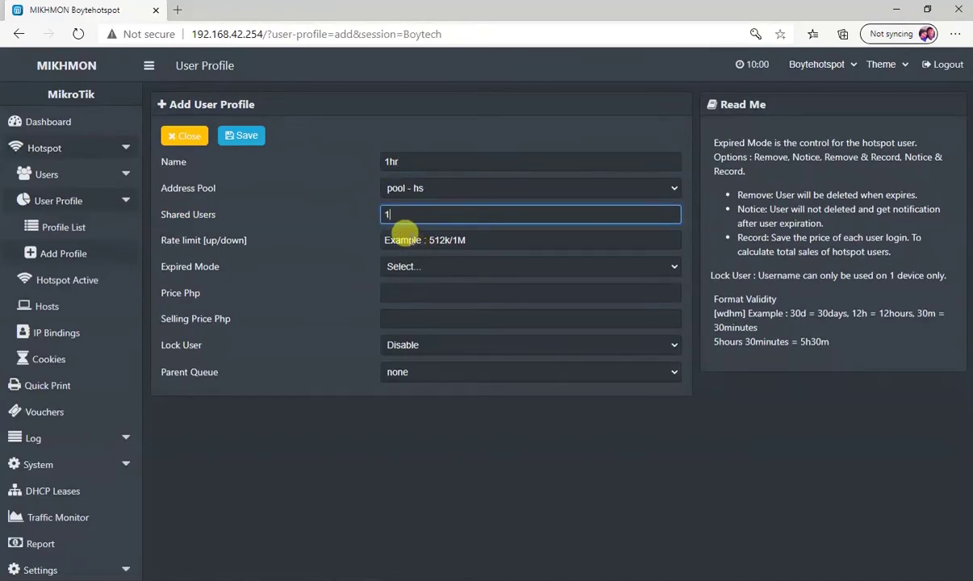
Set a 3M/3M rate limit, Remove & Record expiry and prices of 5, then switch to WinBox
click(406, 236)
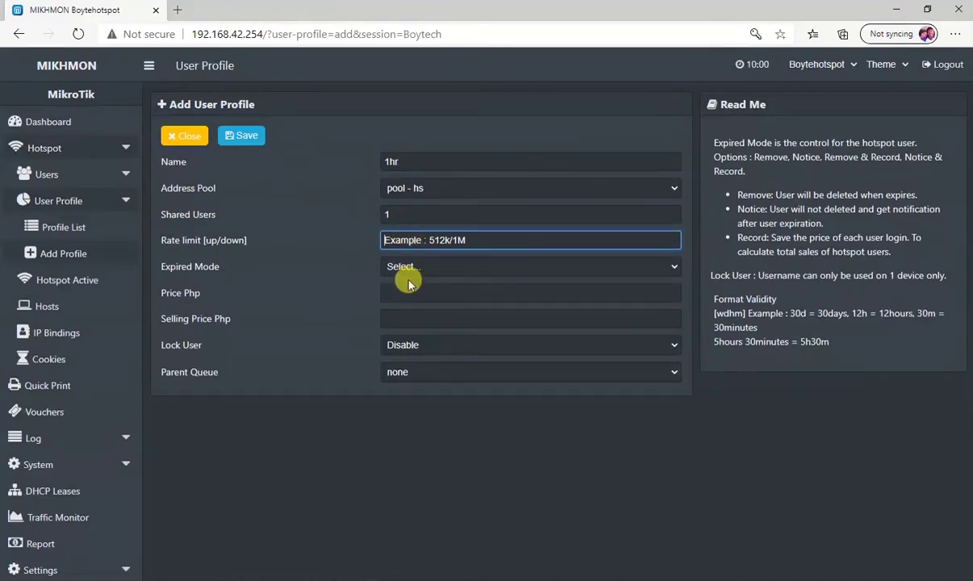
text(3M/3M)
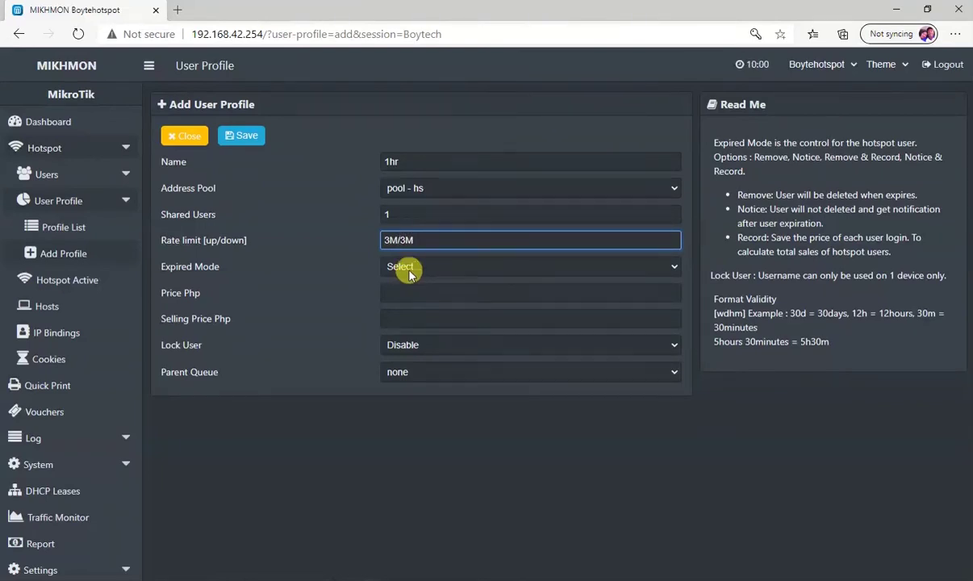
click(412, 267)
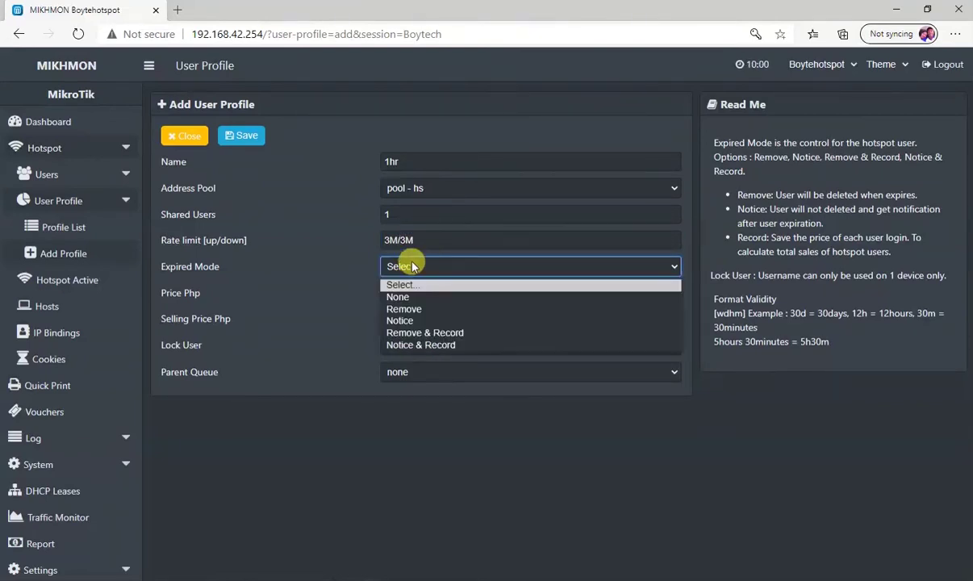
click(423, 334)
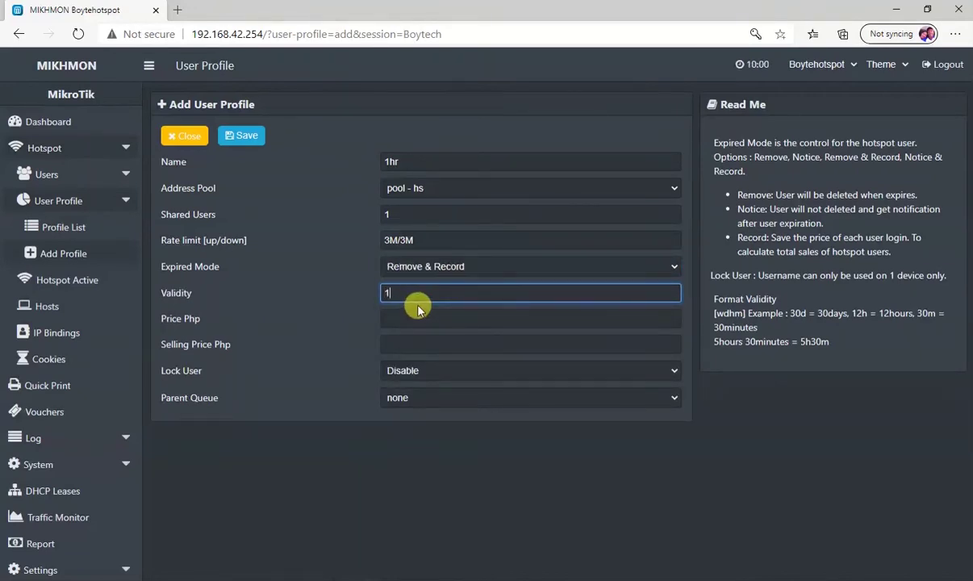
click(408, 313)
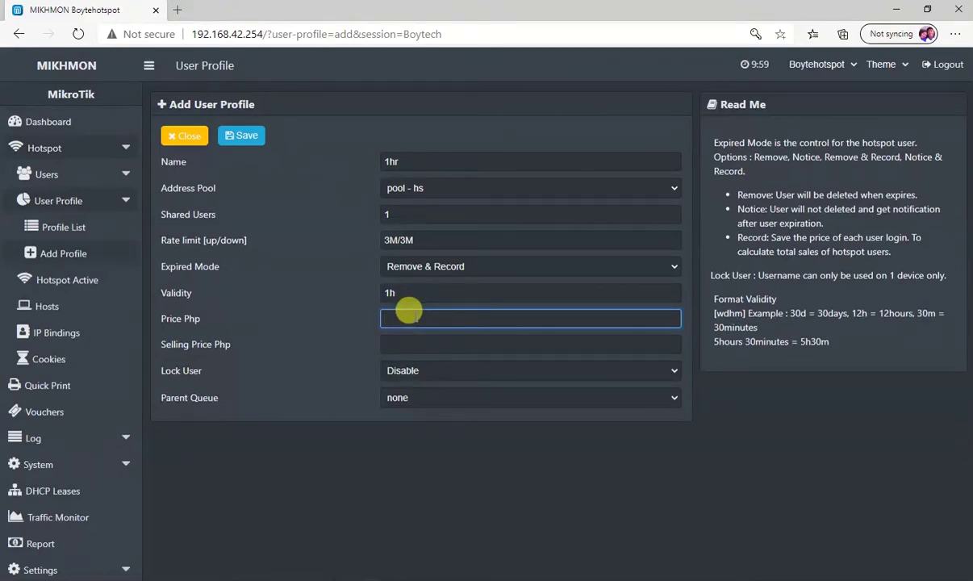
text(5)
click(401, 345)
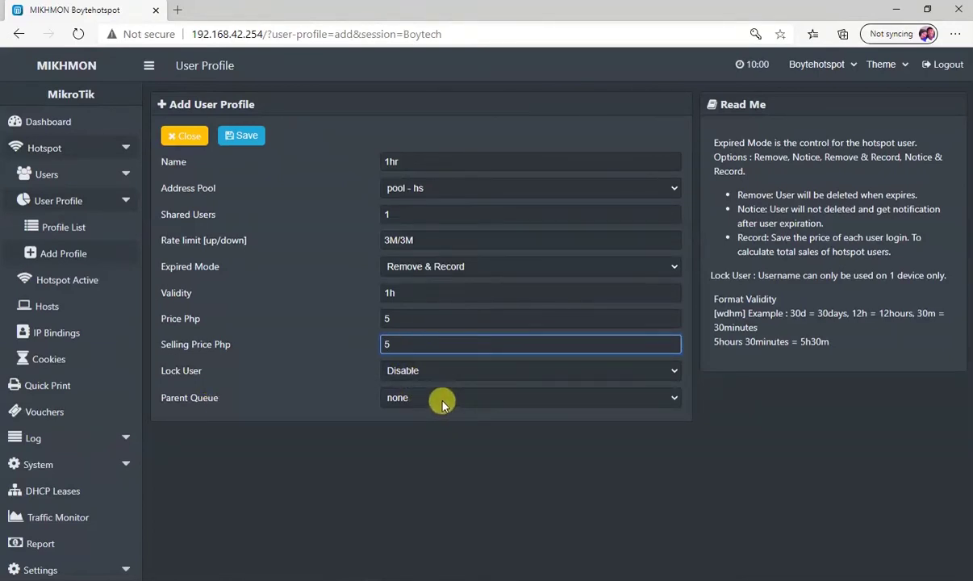
click(243, 580)
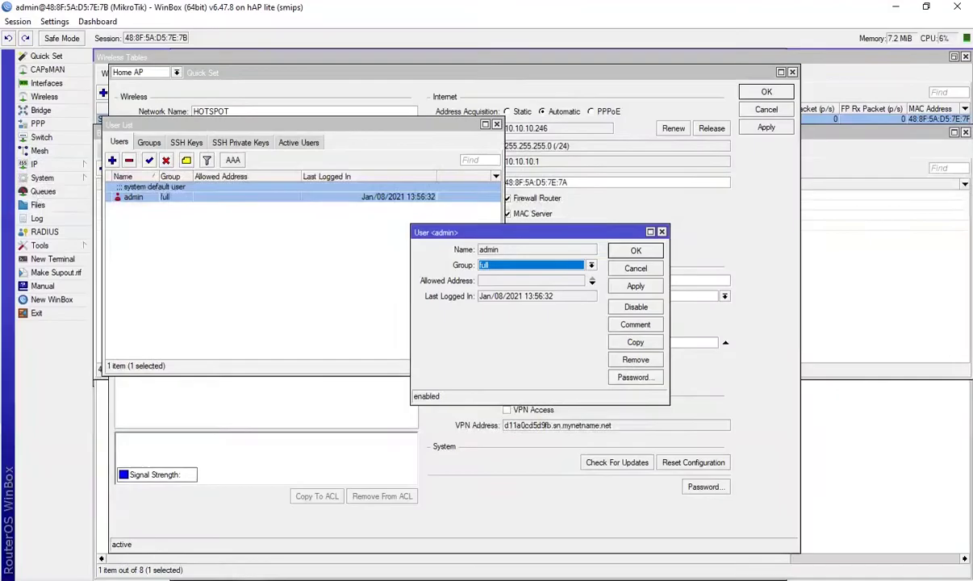
Add a simple queue named Hotspot targeting bridge - hs
click(44, 192)
click(208, 141)
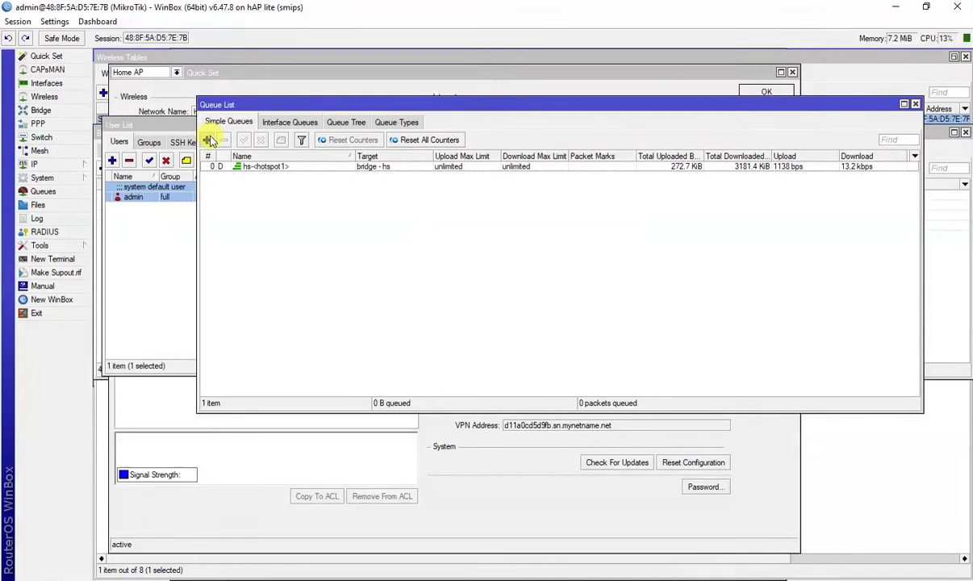
text(Hotspot)
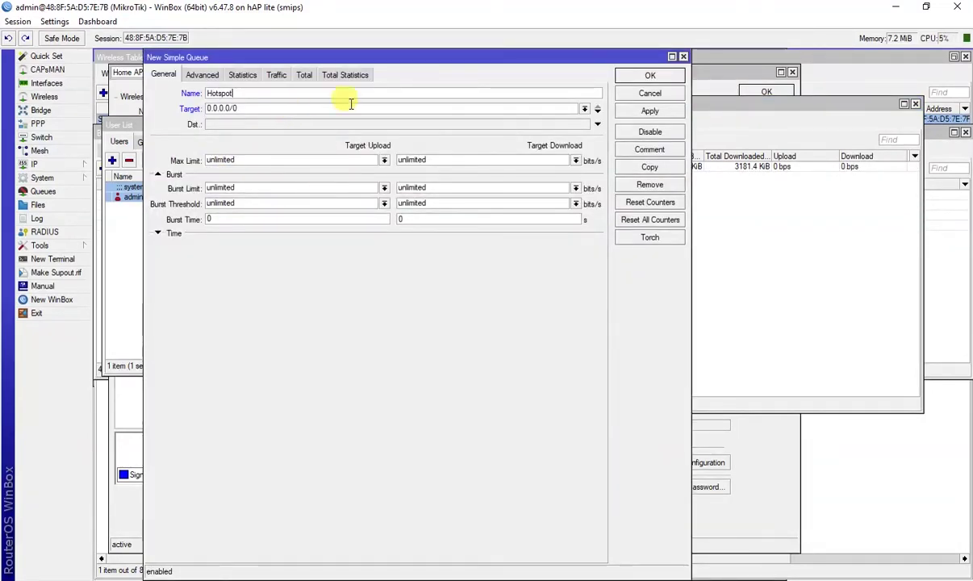
click(585, 110)
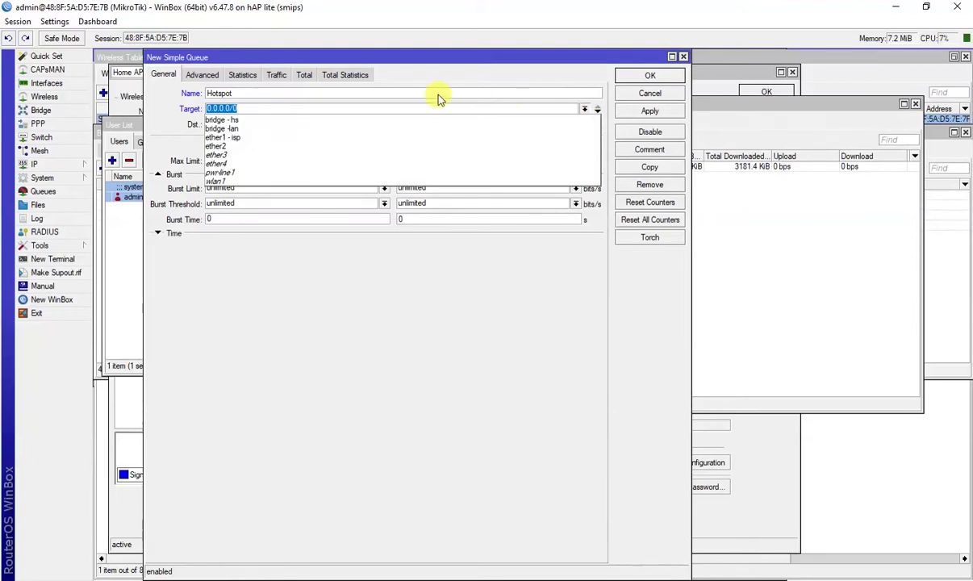
click(305, 122)
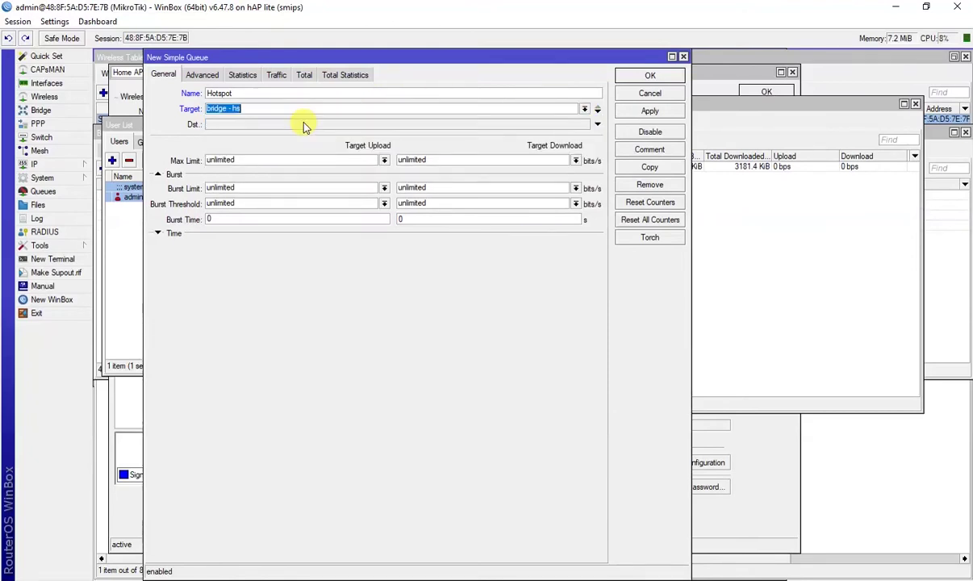
Give the Hotspot queue a 20M/20M max limit and apply it
key(Tab)
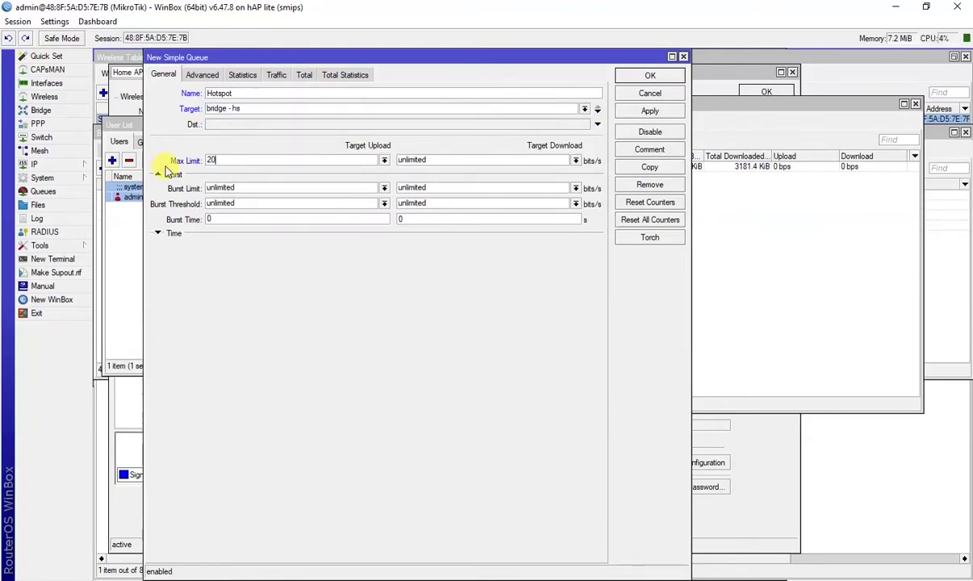
text(20M)
key(Tab)
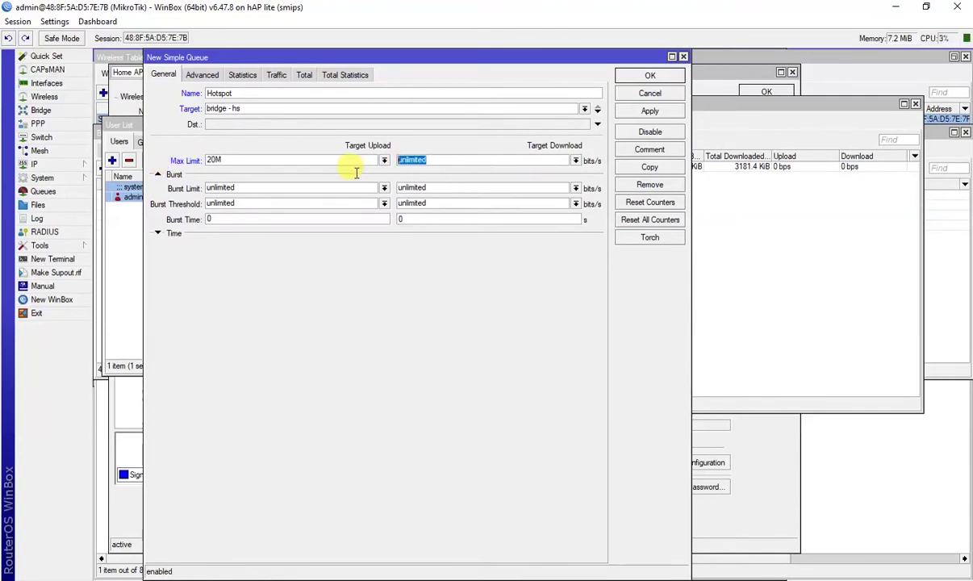
text(2M)
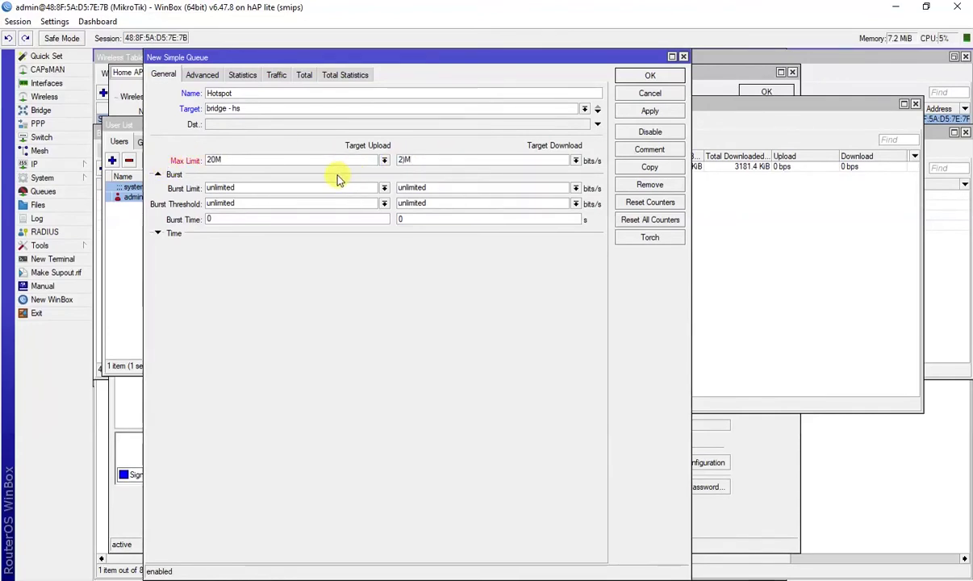
drag(423, 159, 336, 161)
text(2)
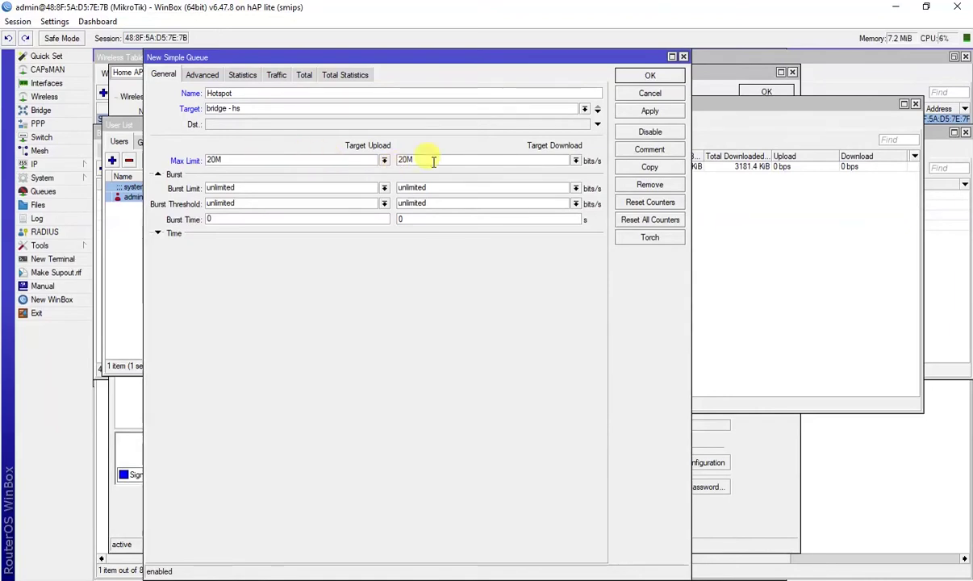
click(649, 111)
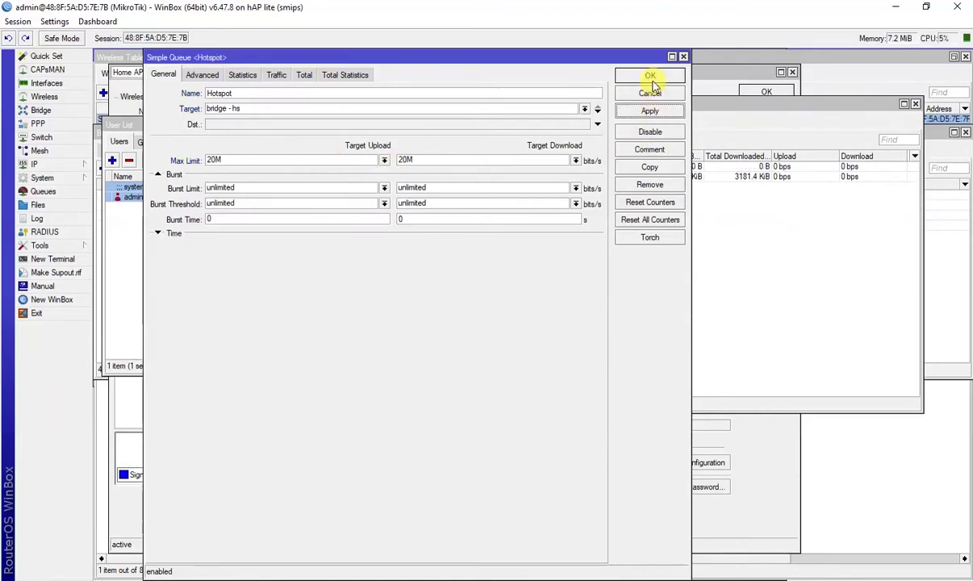
click(650, 76)
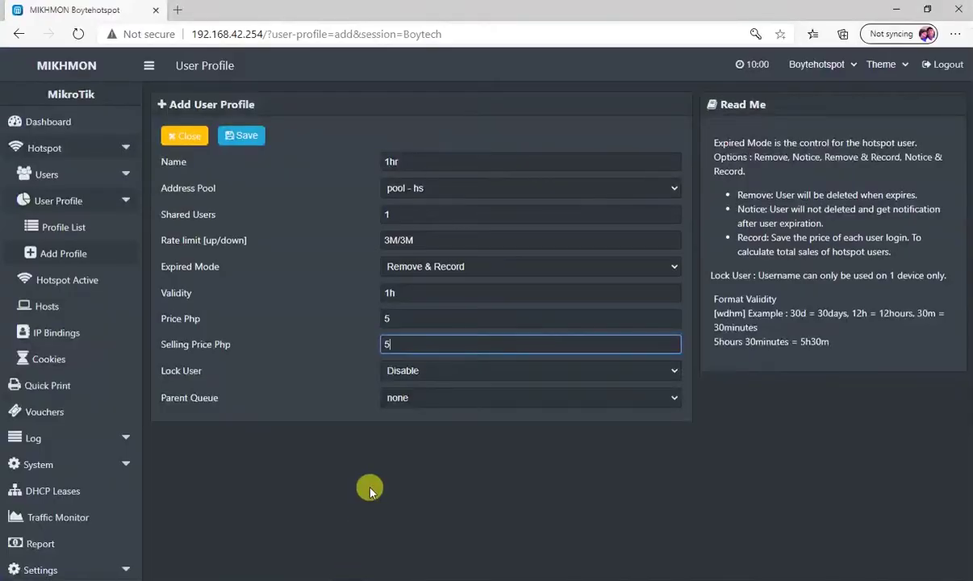
Reload the Mikhmon page so Hotspot appears, and choose it as the parent queue
click(428, 394)
click(426, 404)
click(427, 398)
click(428, 412)
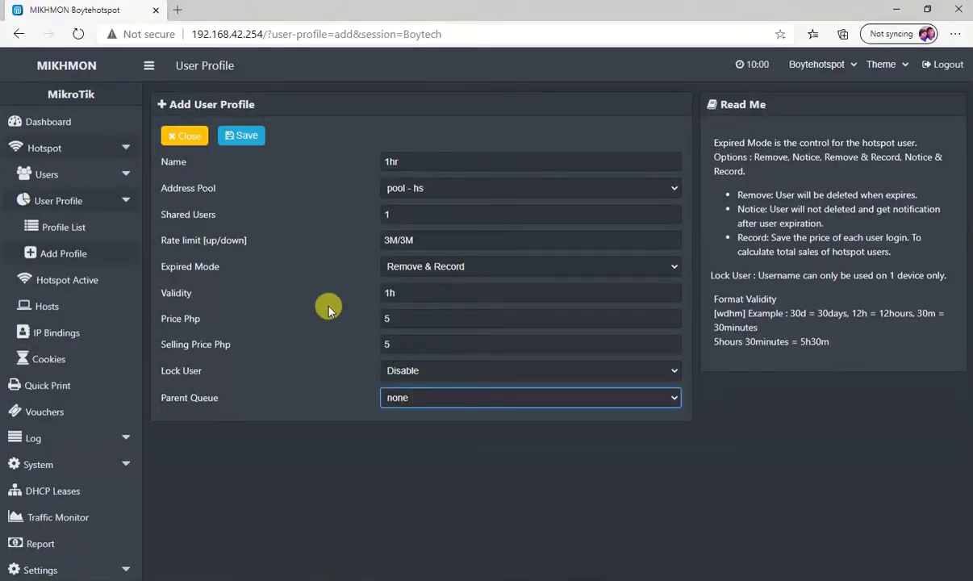
click(77, 34)
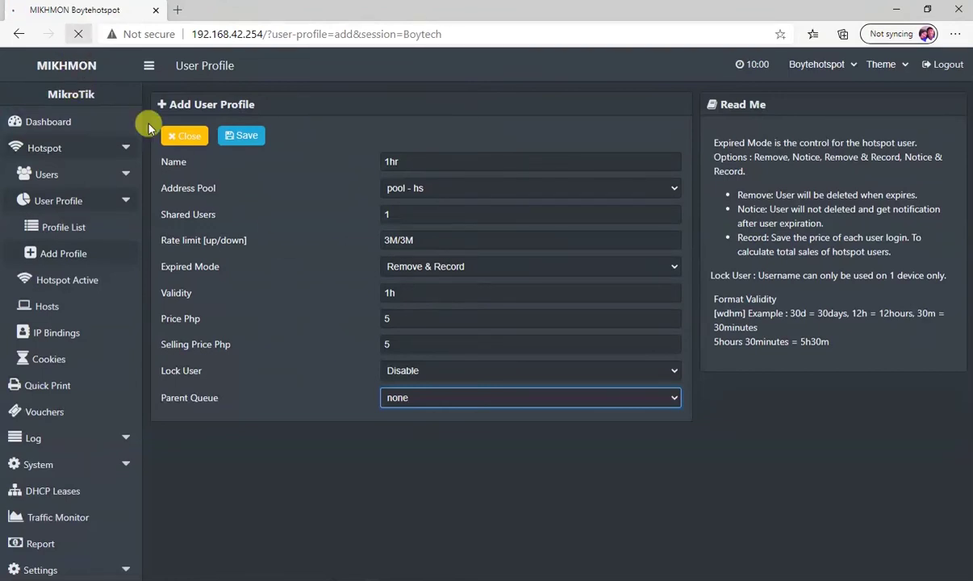
click(434, 373)
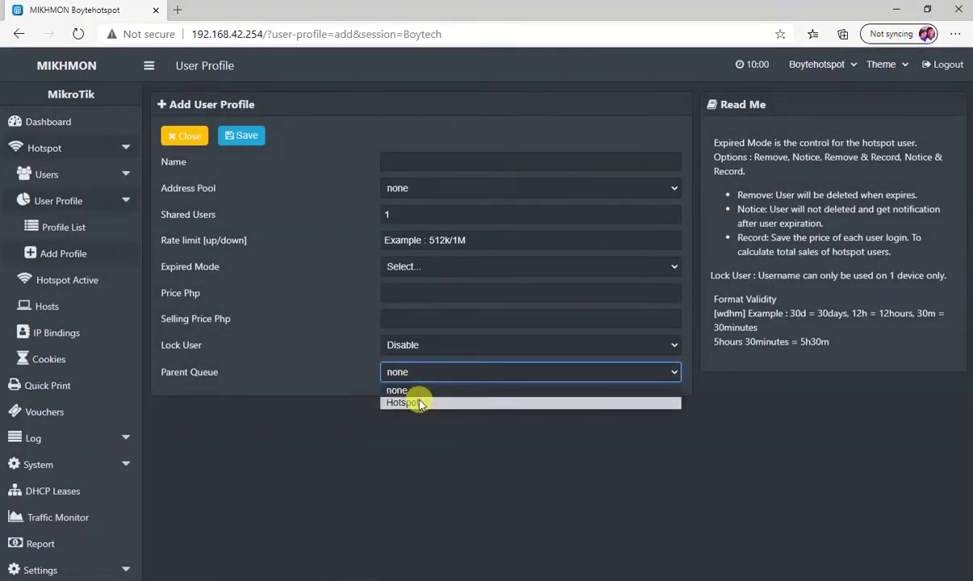
click(419, 404)
Refill the profile: name 1hr, pool hs, rate limit 3M/3M, expiry Remove & Record
click(402, 162)
text(1hr)
click(412, 187)
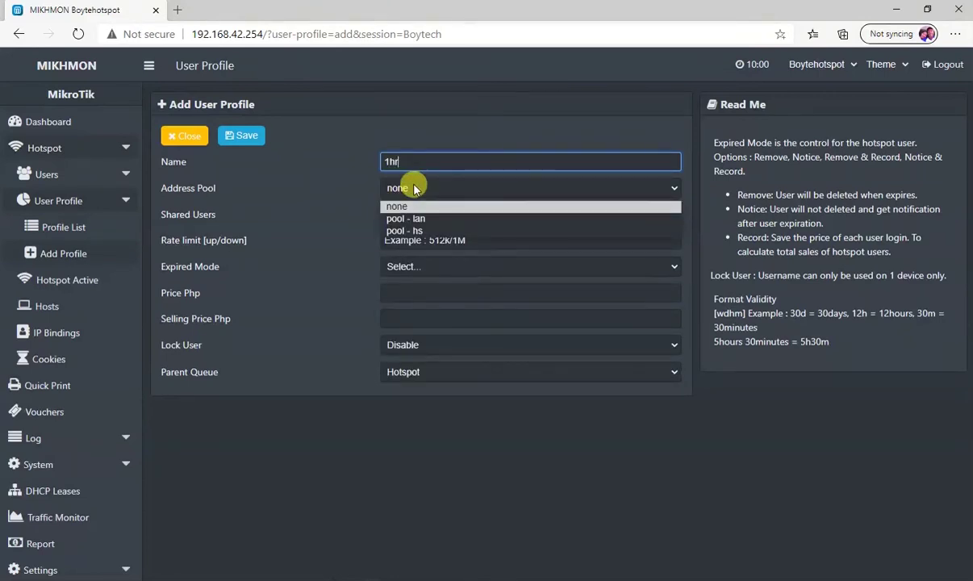
click(412, 231)
click(391, 211)
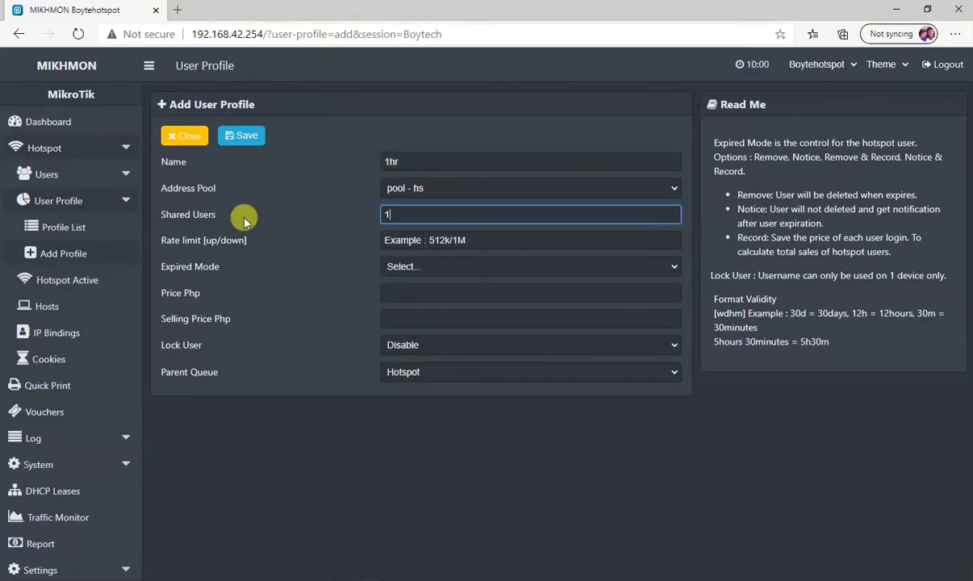
click(403, 238)
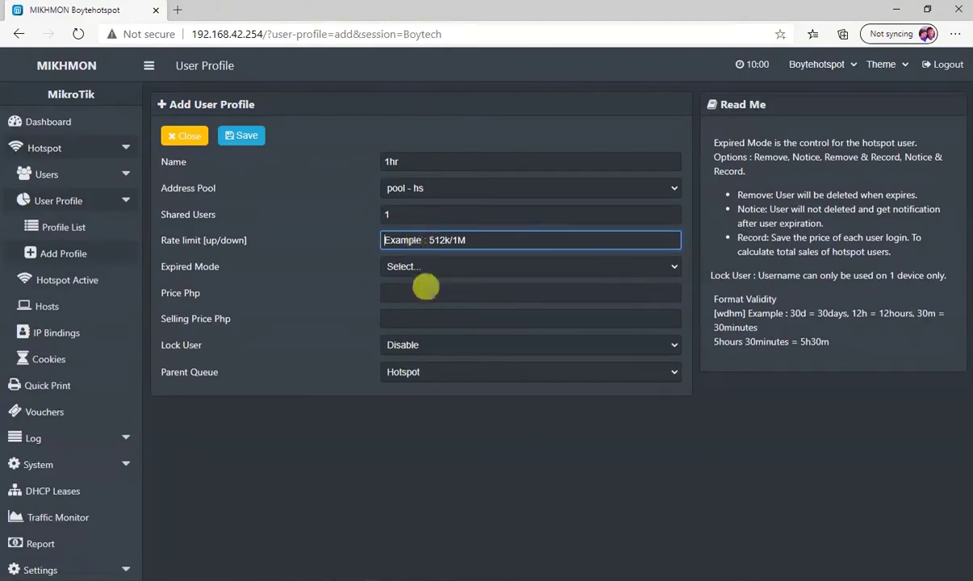
text(3M/3M)
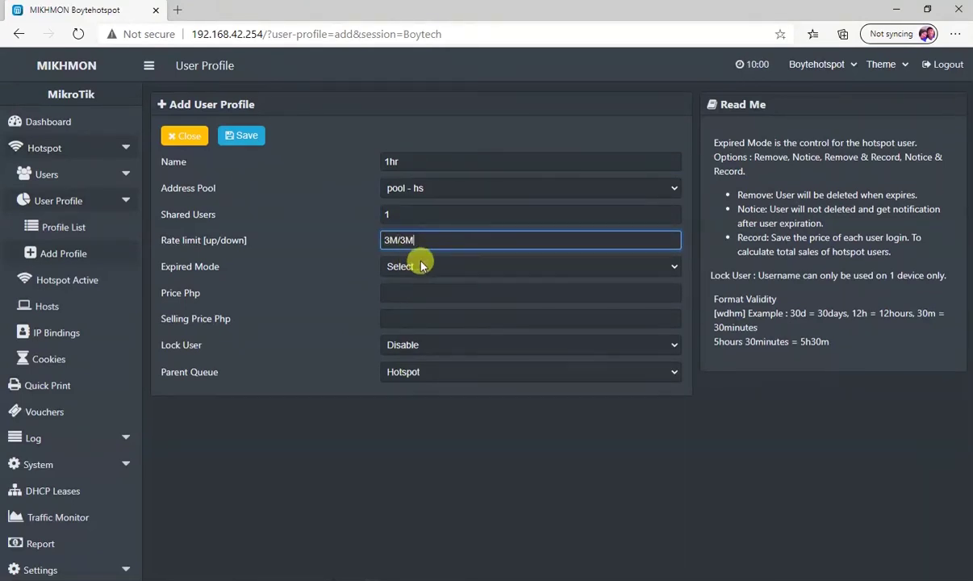
click(412, 262)
click(406, 333)
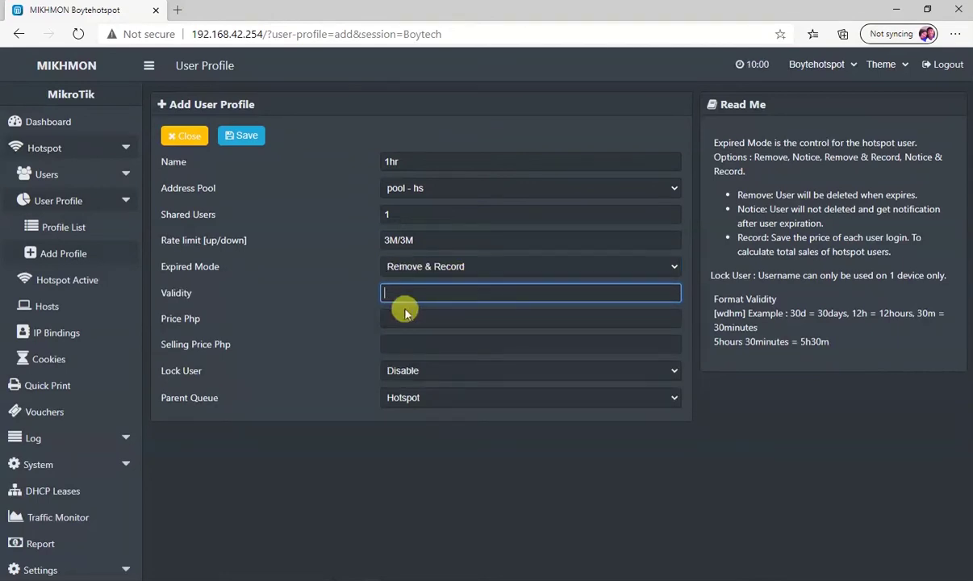
Enter 1h validity, price 5 and selling price 5, save the profile, and start a new one
text(1h)
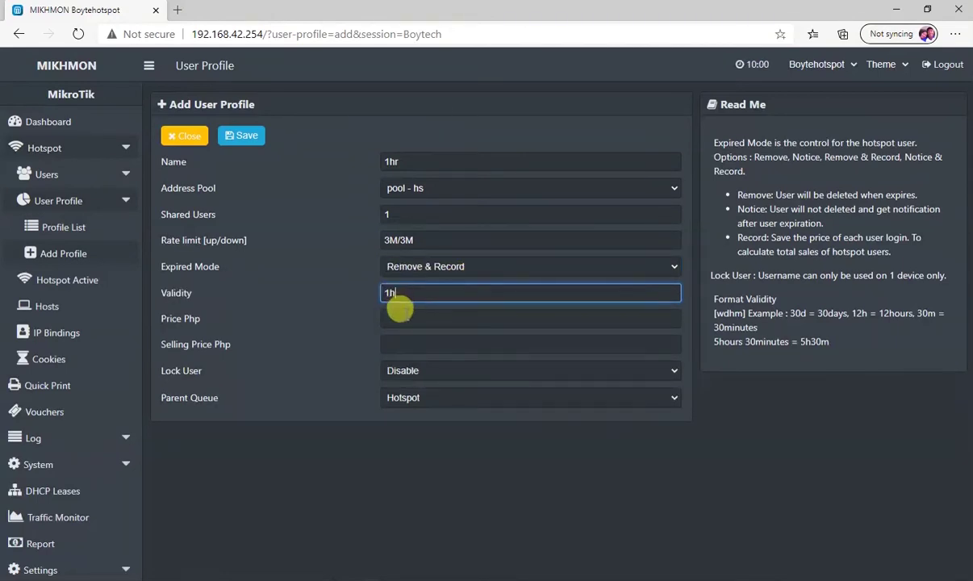
click(399, 320)
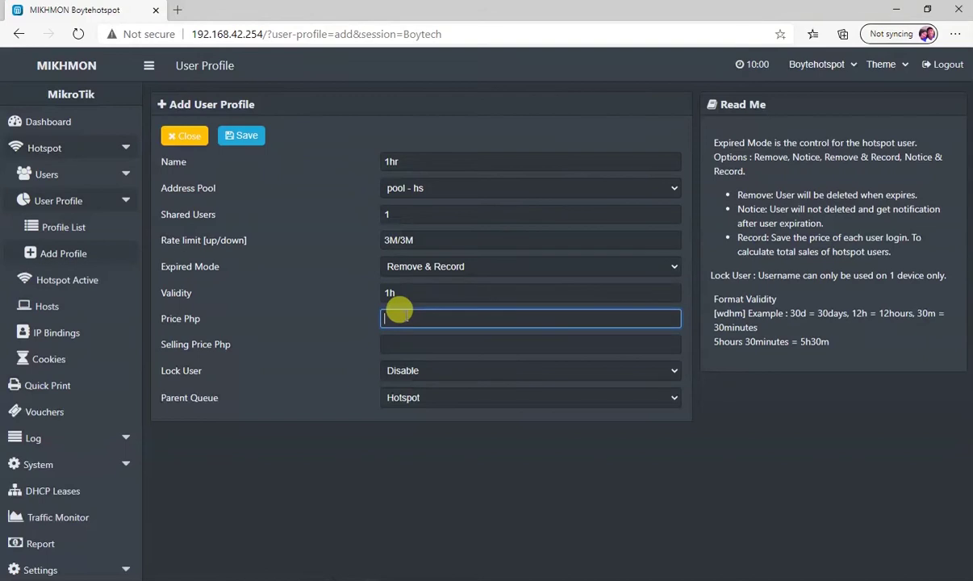
text(5)
click(393, 343)
text(5)
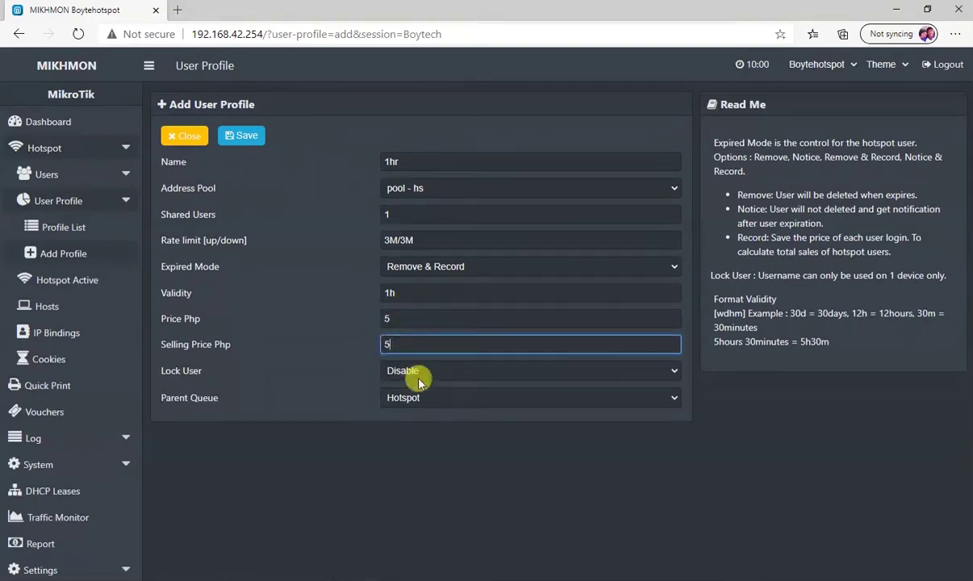
click(240, 137)
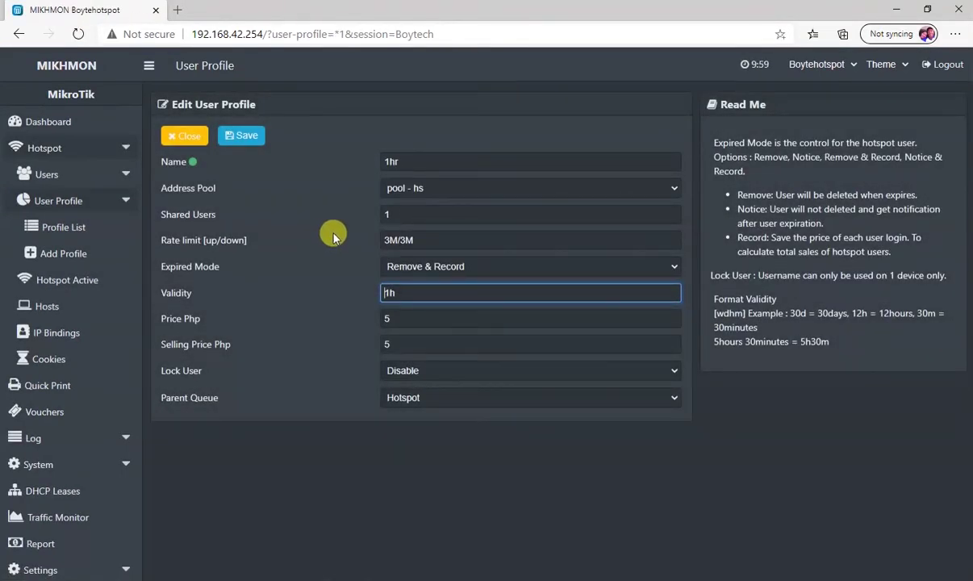
click(73, 254)
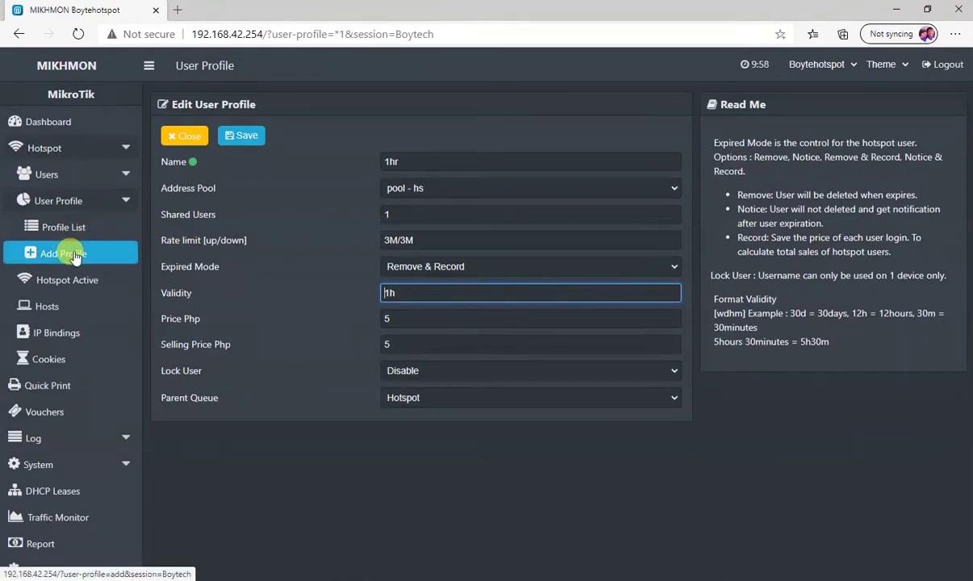
click(403, 161)
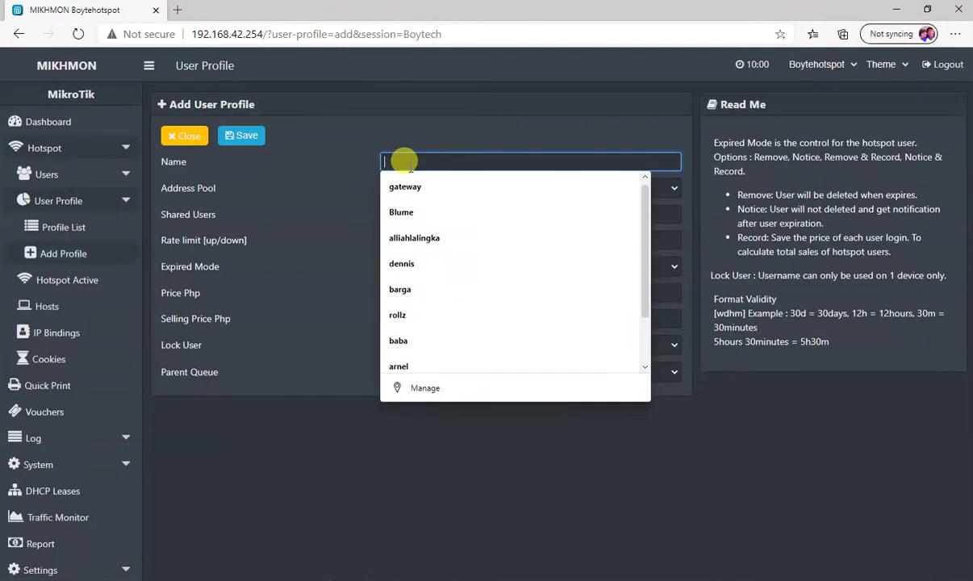
Name the profile 3hrs with pool-hs, a 3M/3M rate limit and Remove & Record expiry
text(3hrs)
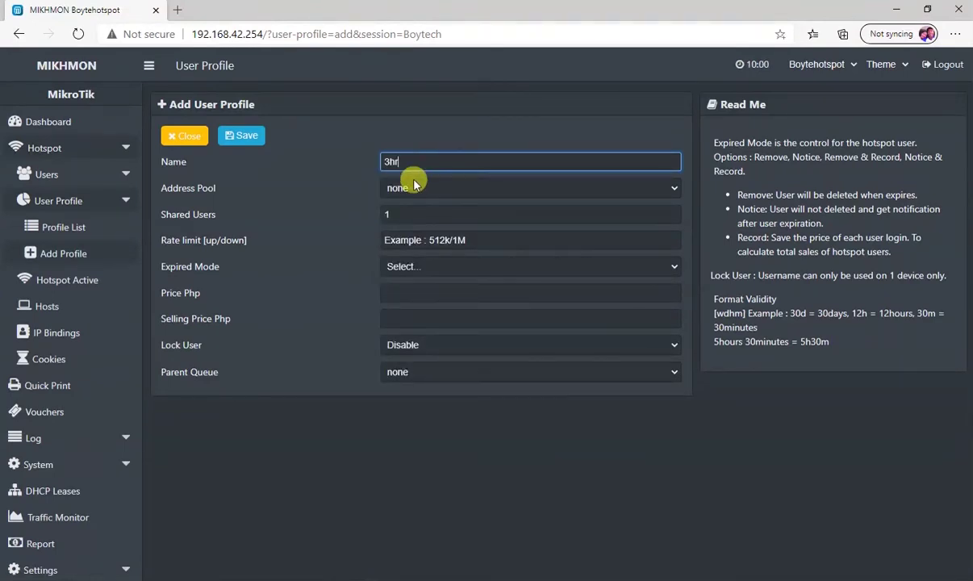
click(417, 189)
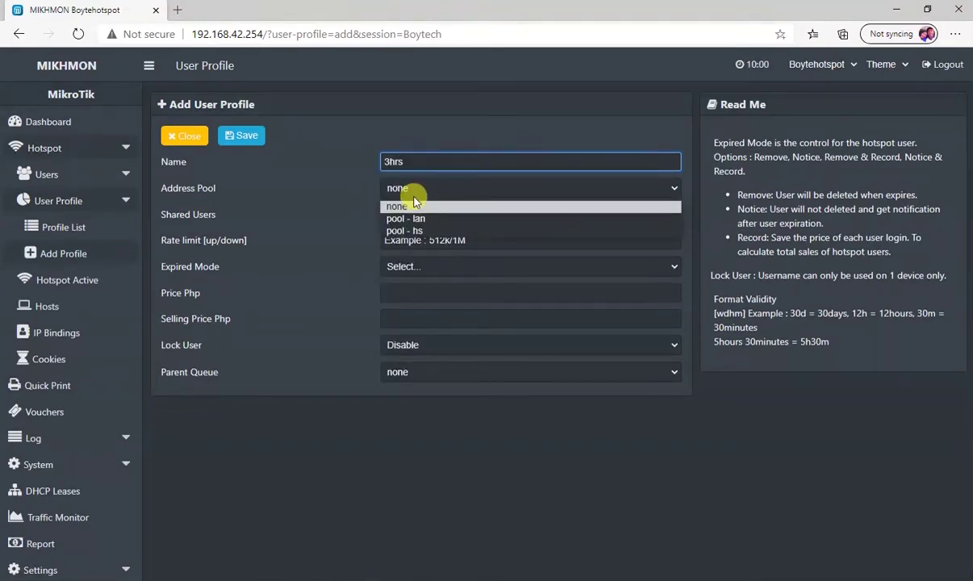
click(407, 231)
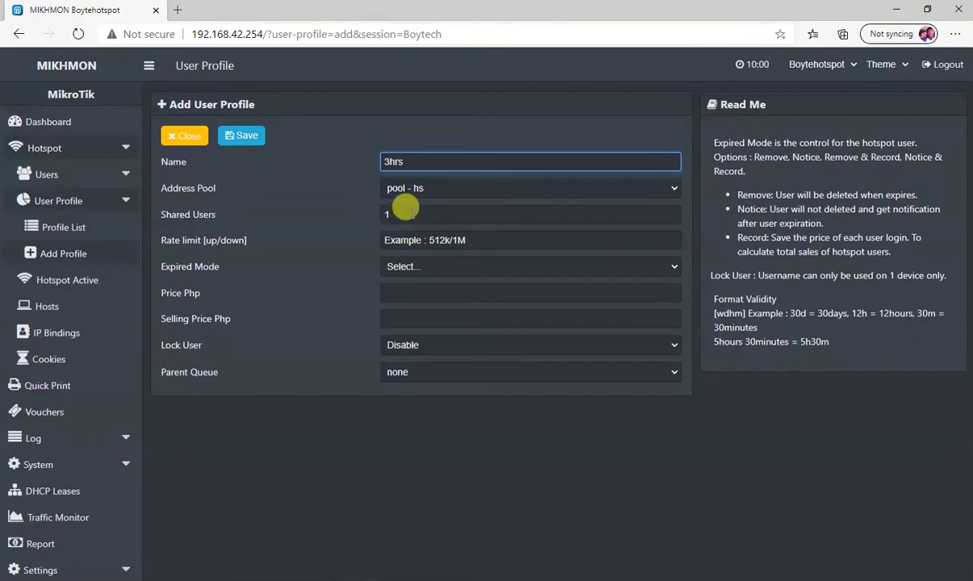
click(405, 210)
click(406, 236)
text(3M)
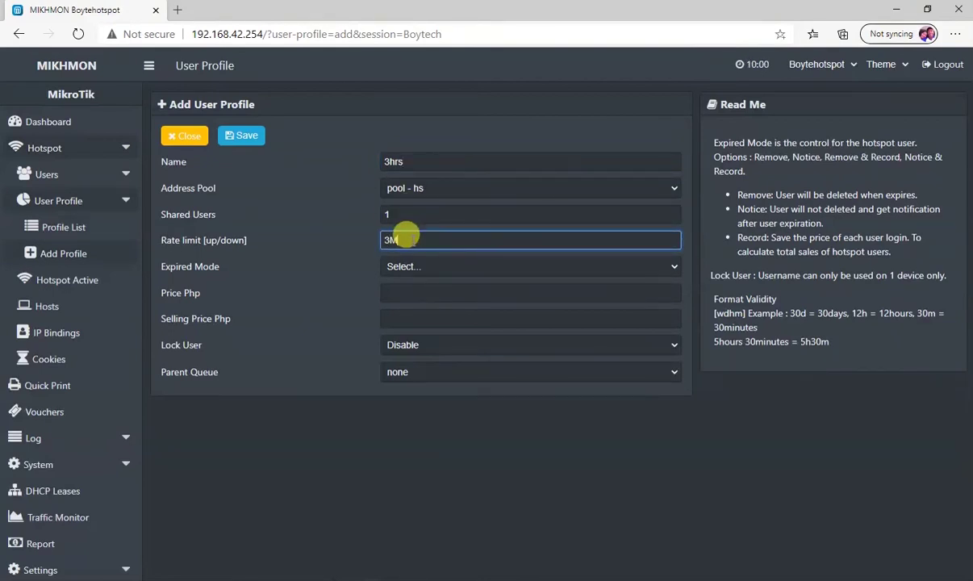
text(/3M)
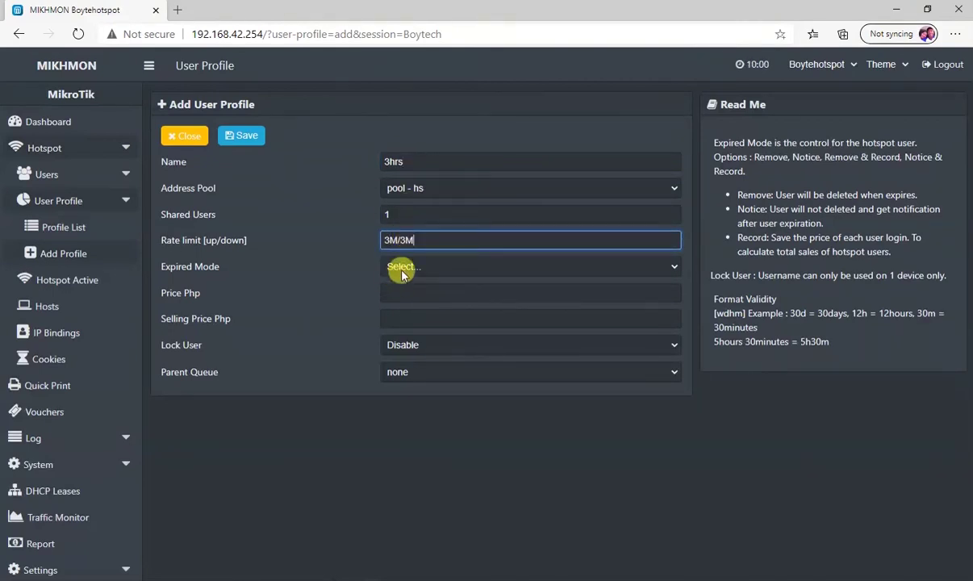
click(398, 267)
click(417, 333)
Set 3h validity, prices of 10, parent queue Hotspot, save, and view the profile list
click(406, 300)
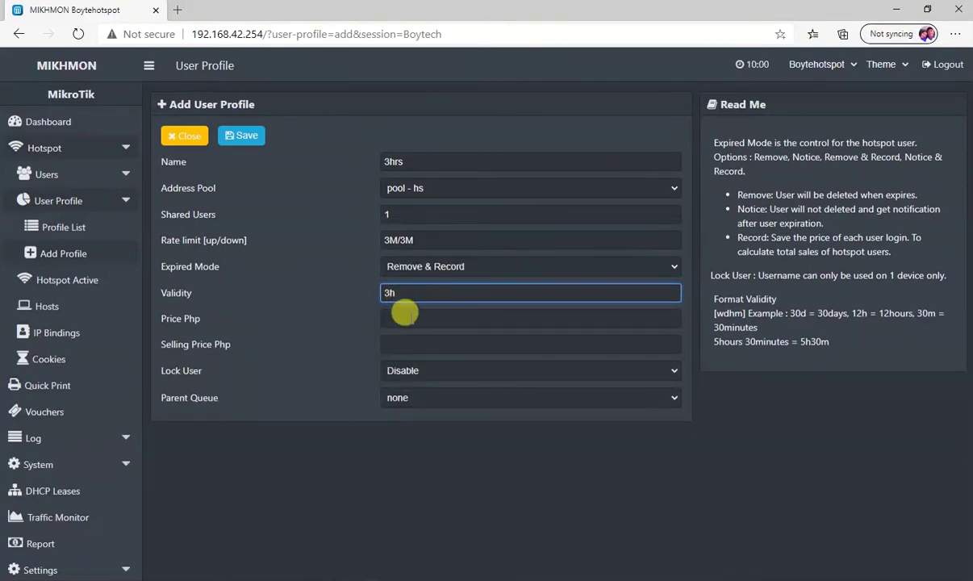
click(405, 318)
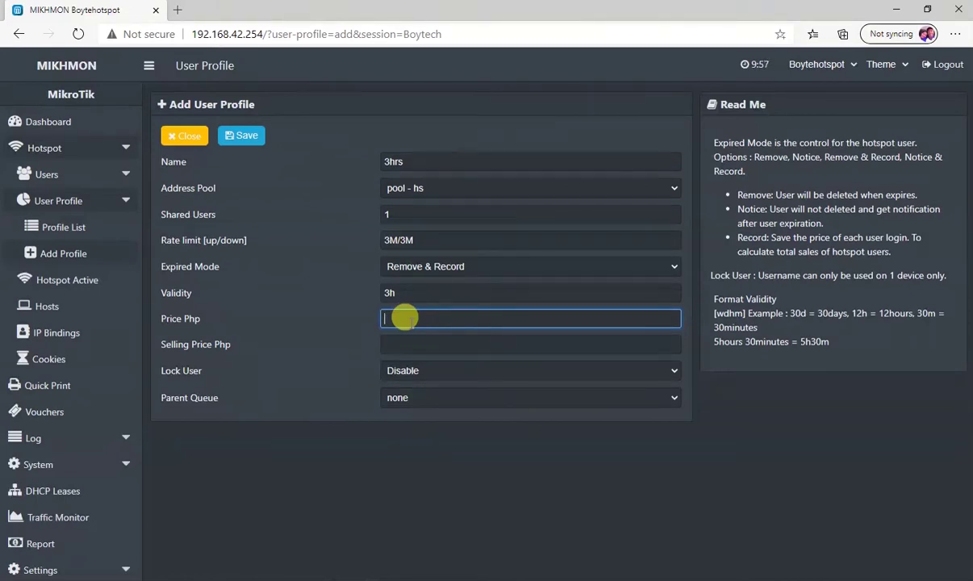
text(0)
click(398, 345)
text(1)
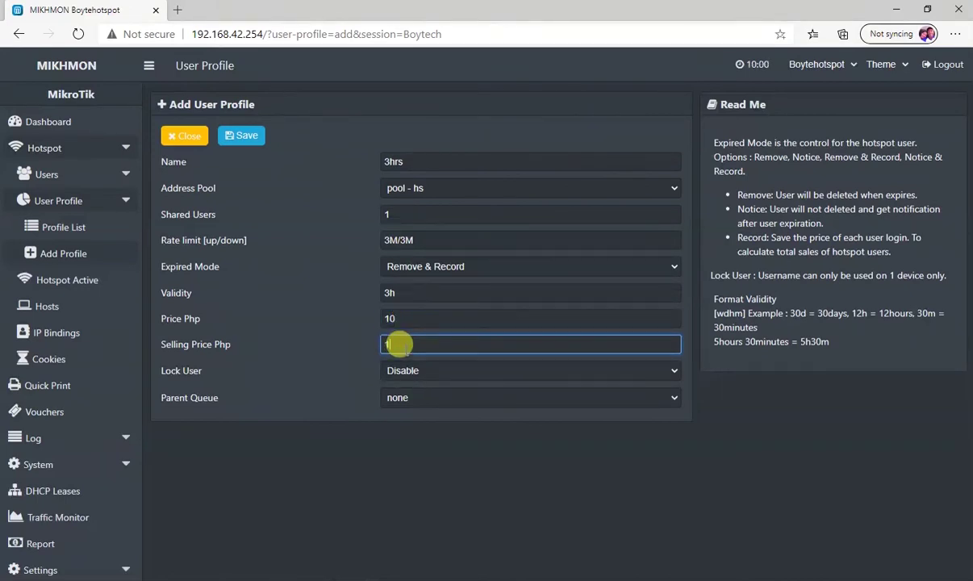
text(0)
click(411, 396)
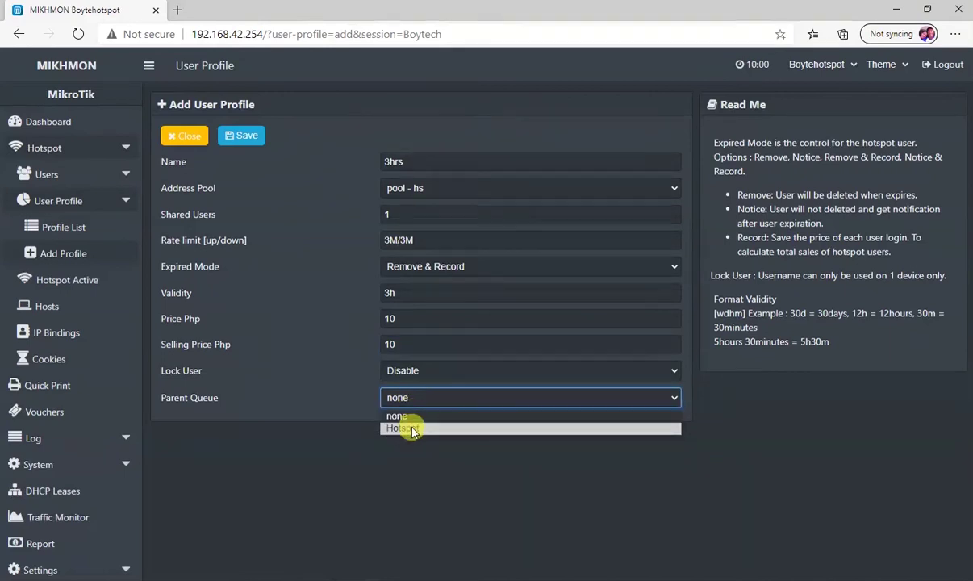
click(410, 430)
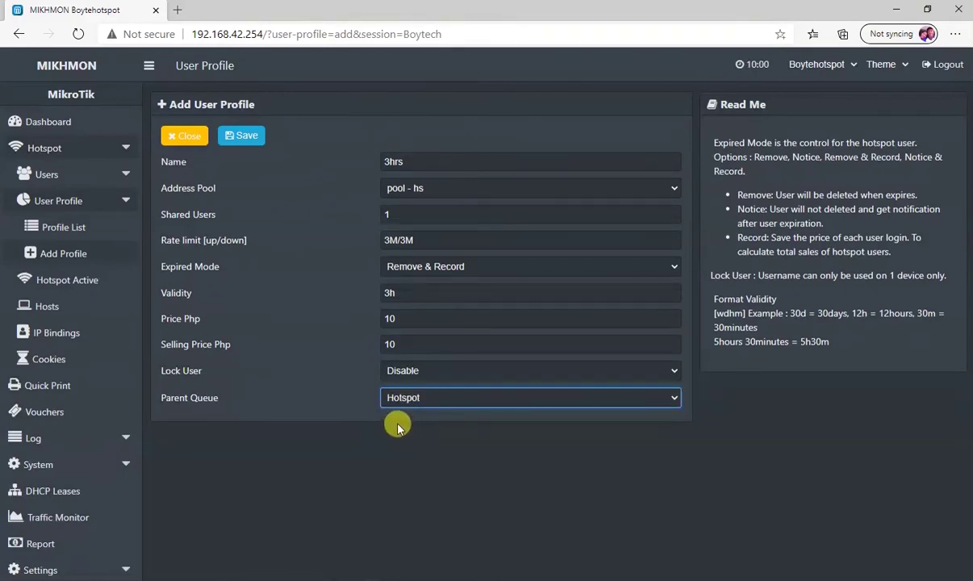
click(247, 137)
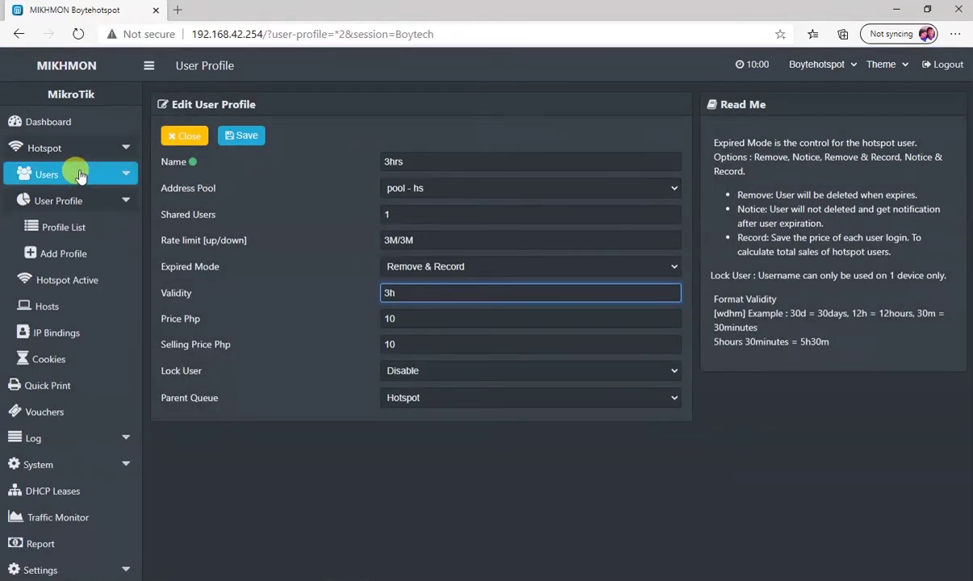
click(65, 226)
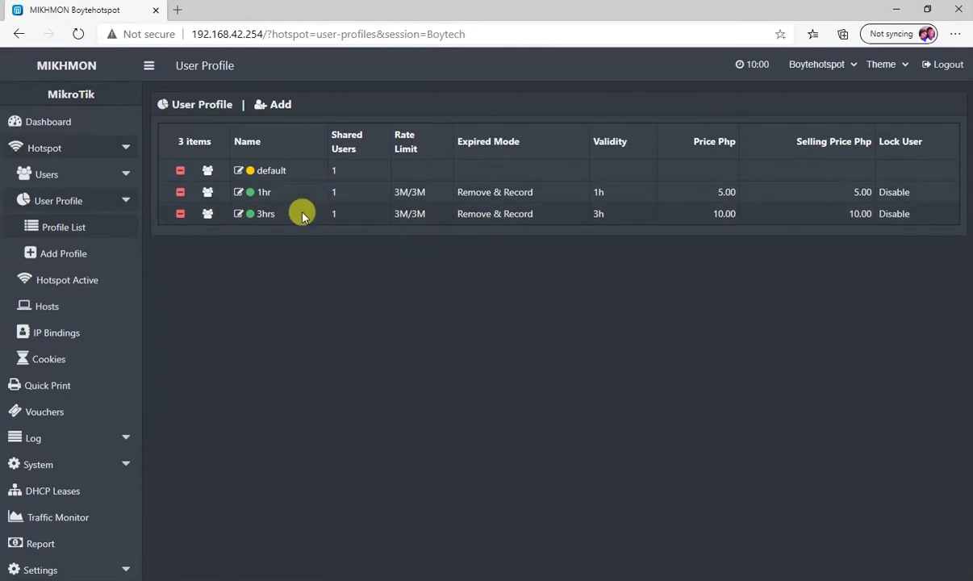
click(103, 179)
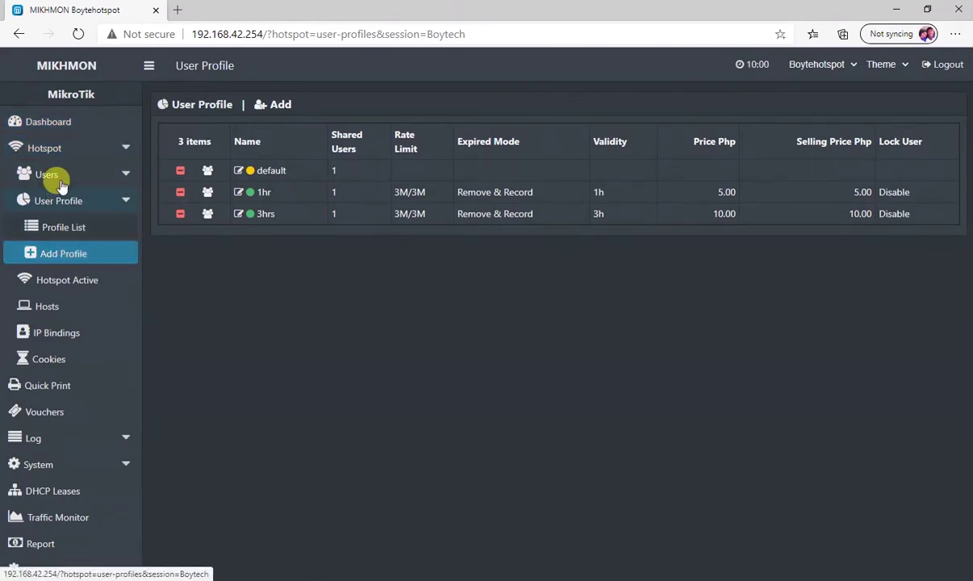
Open the Generate User form and set the quantity to 500
click(55, 173)
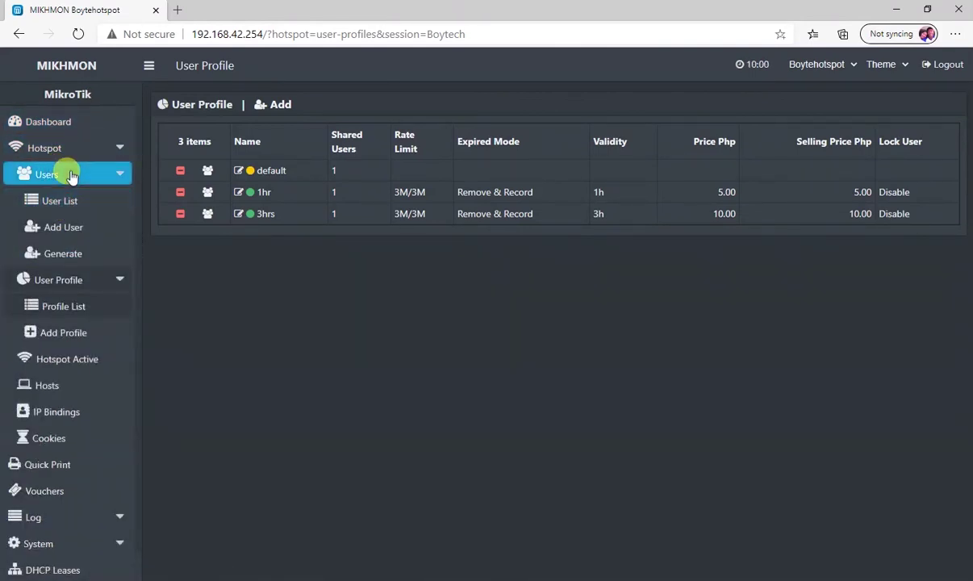
click(65, 255)
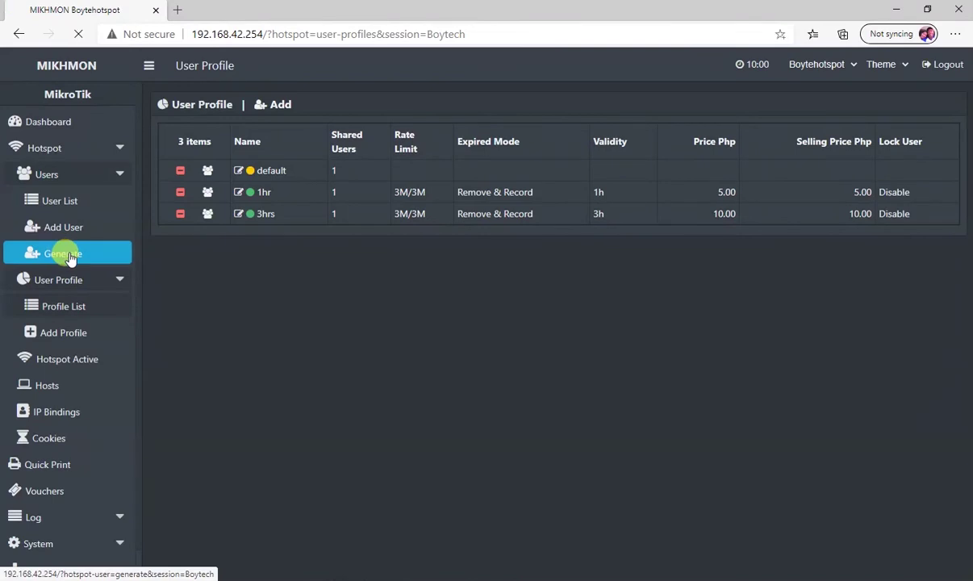
click(369, 159)
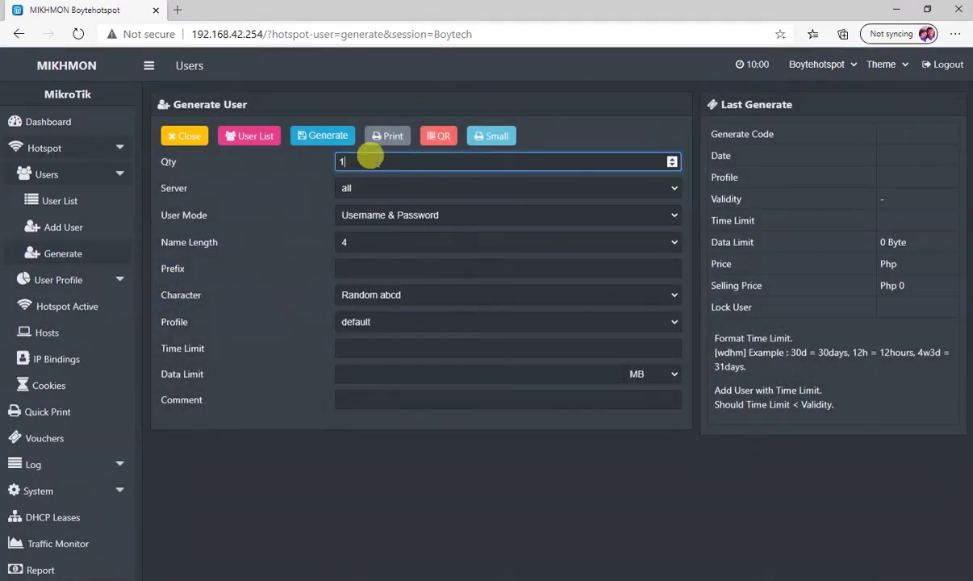
drag(371, 159, 308, 165)
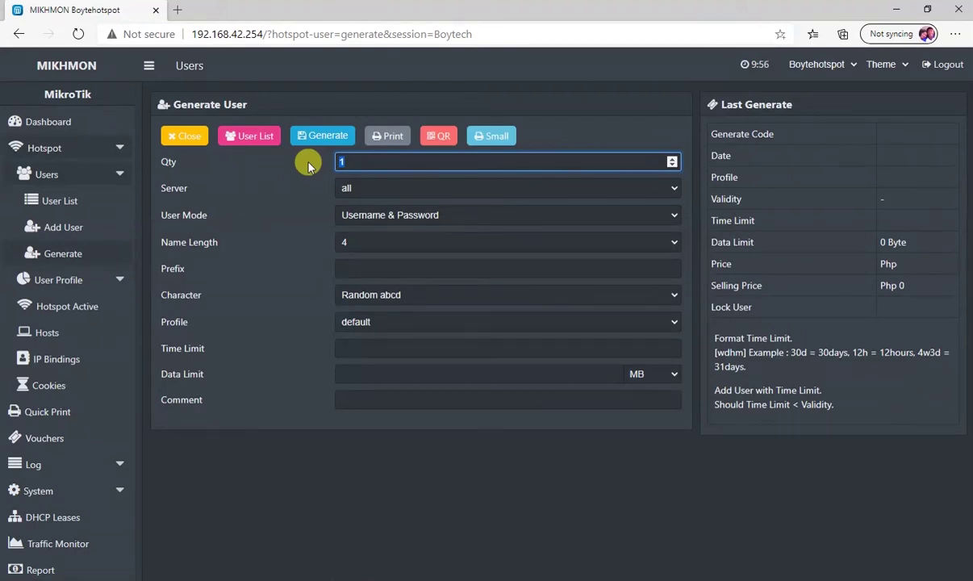
text(500)
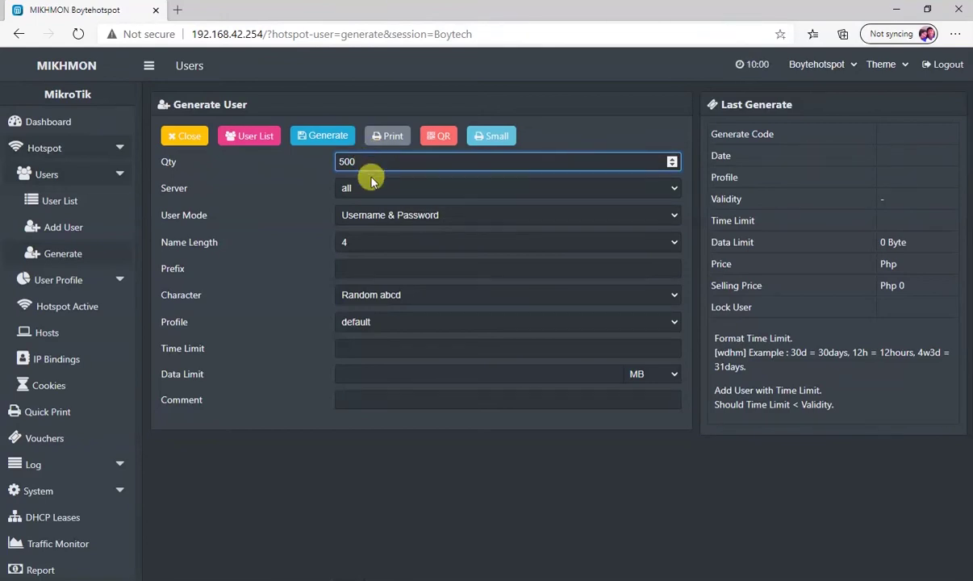
Choose server hotspot1, Username & Password mode, and username length 6
click(377, 188)
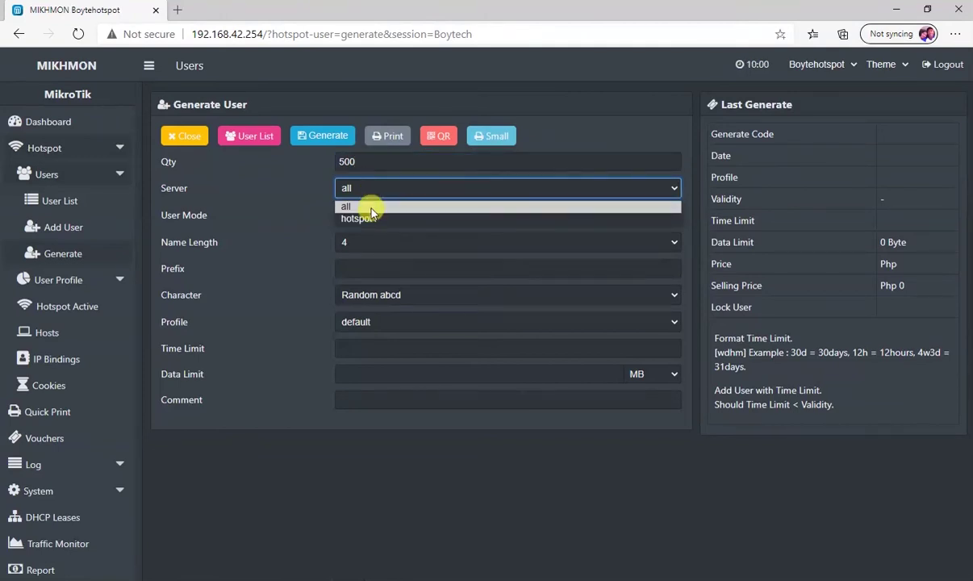
click(363, 217)
click(374, 215)
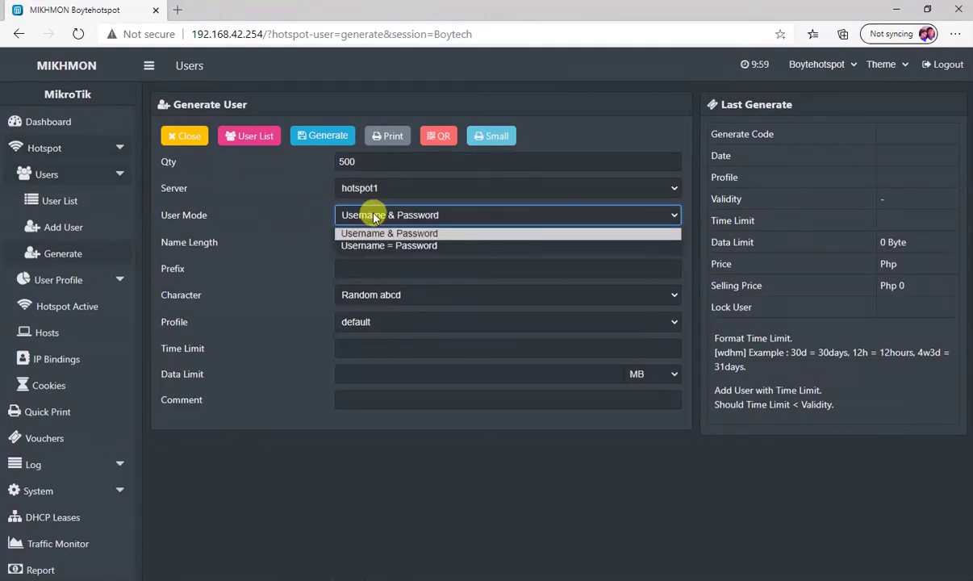
click(380, 234)
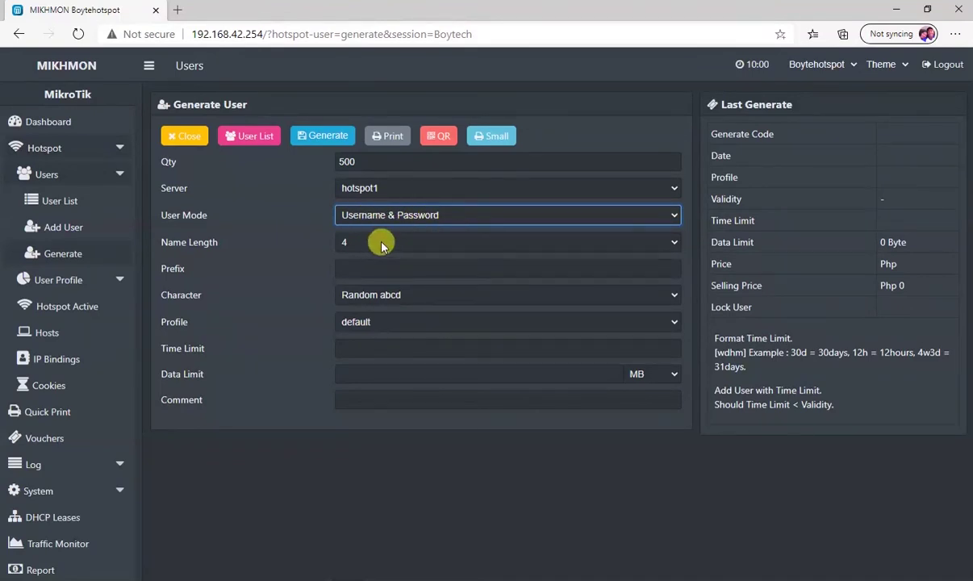
click(382, 244)
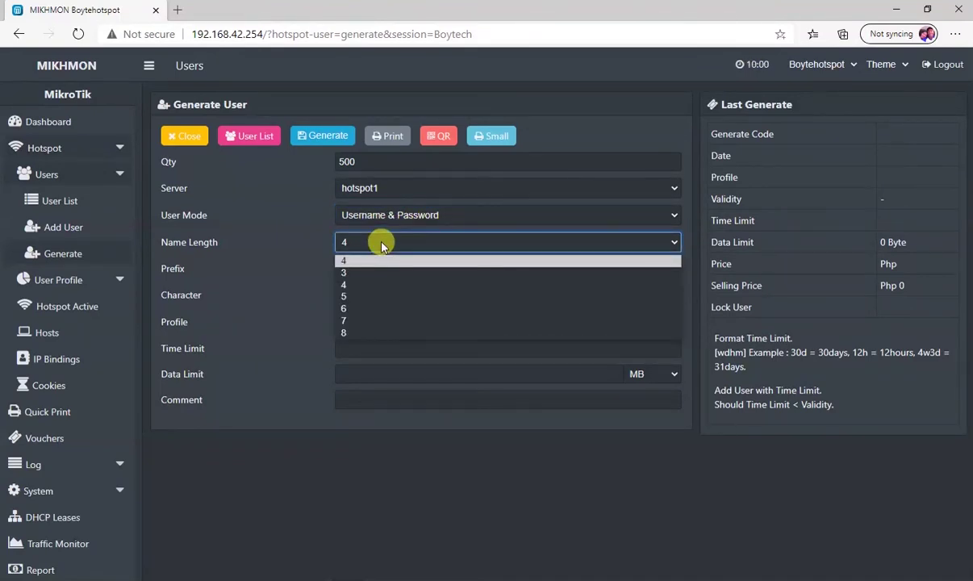
click(352, 310)
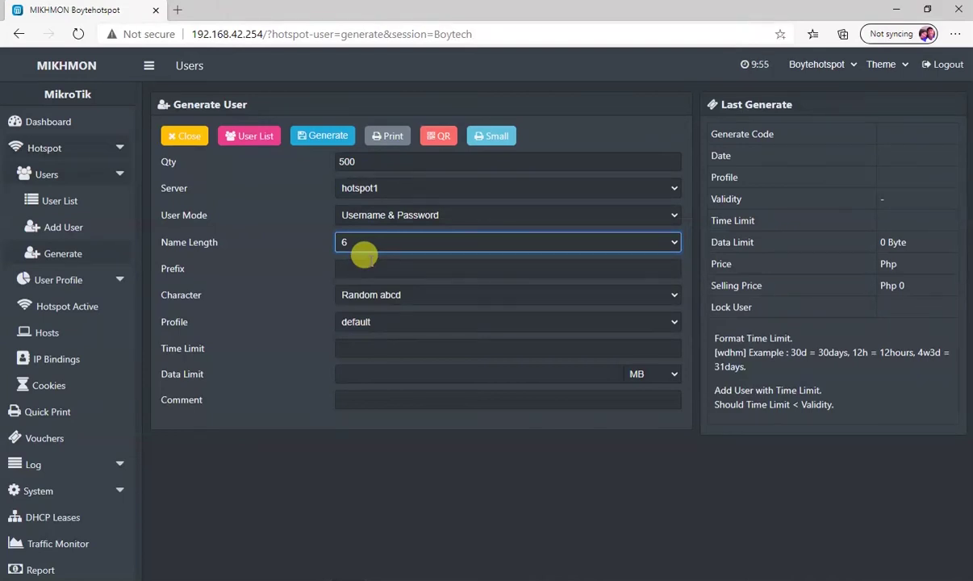
click(390, 245)
click(394, 244)
click(393, 244)
click(352, 307)
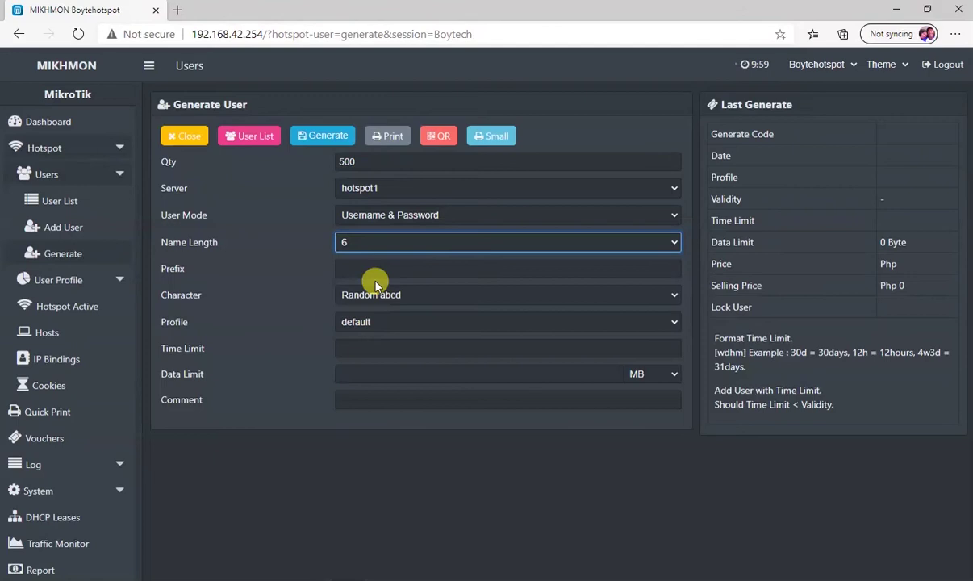
Use the Random abcd character set and the 1hr profile, then generate the users
click(372, 297)
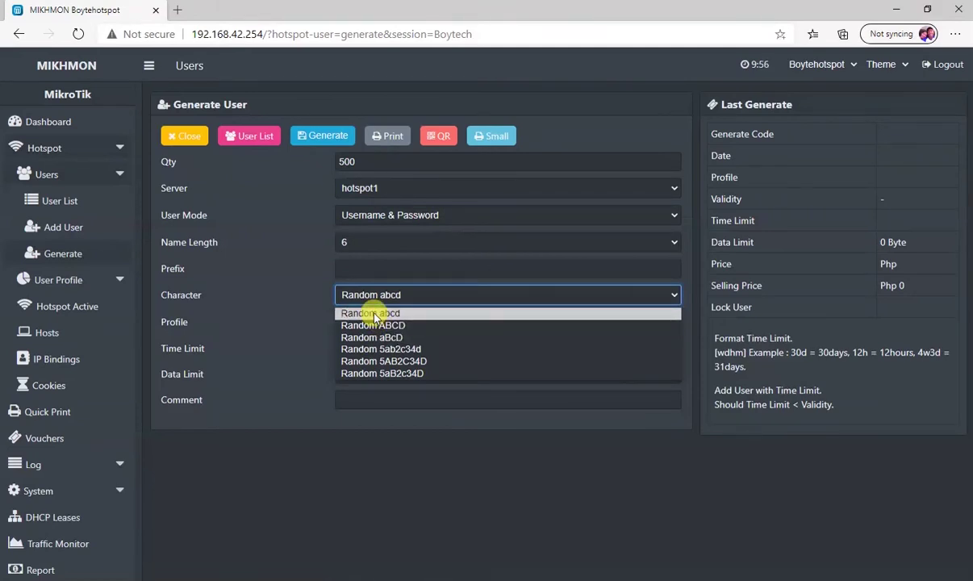
click(374, 315)
click(370, 322)
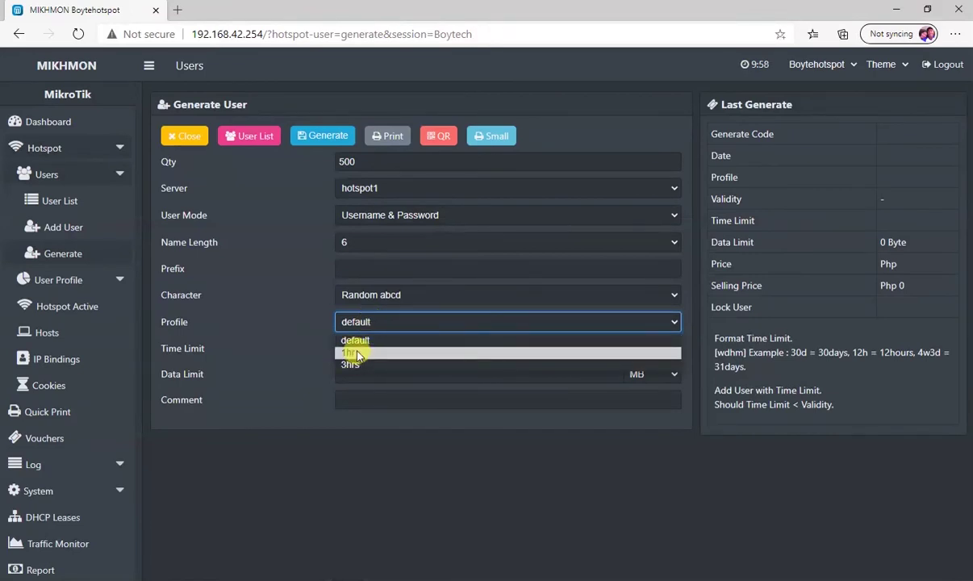
click(358, 354)
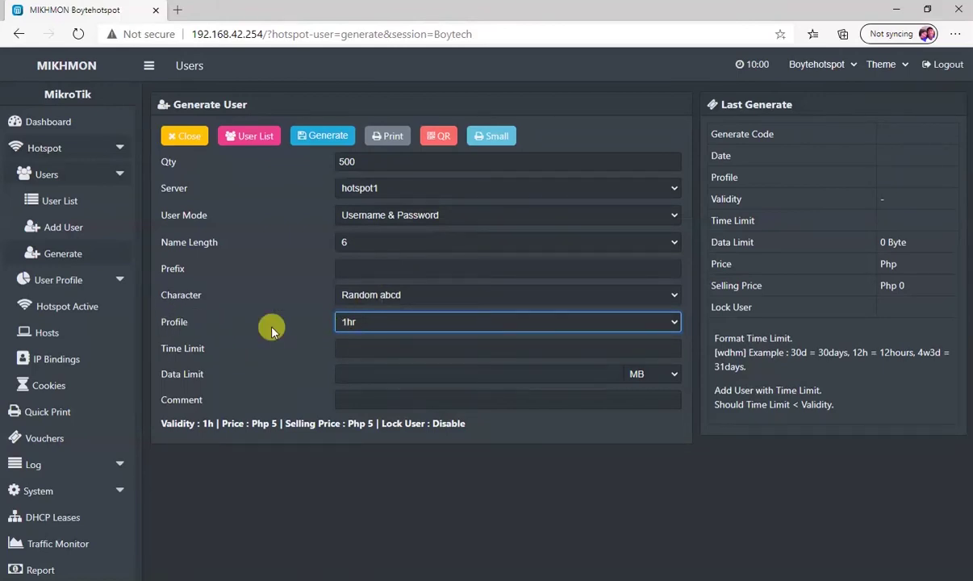
click(360, 326)
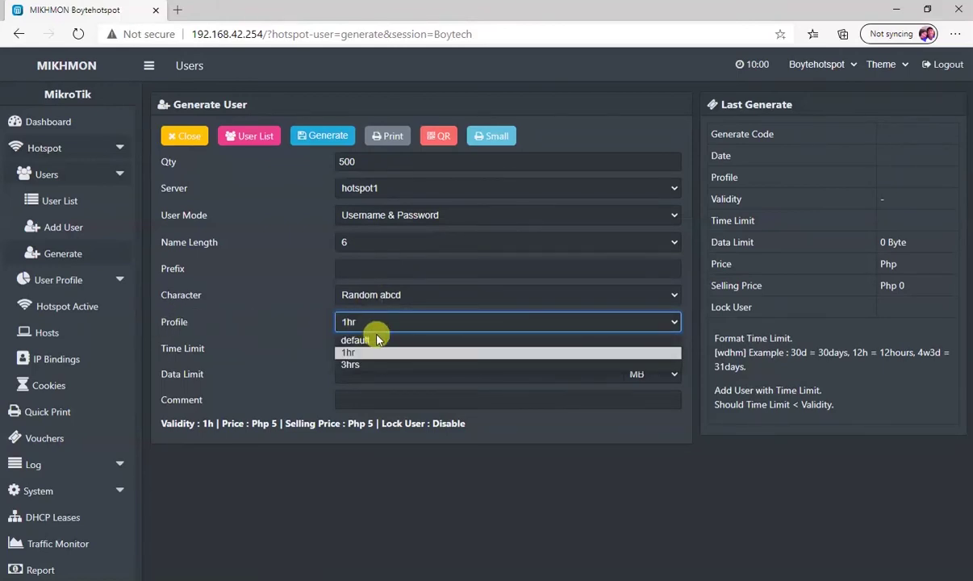
click(381, 322)
click(381, 347)
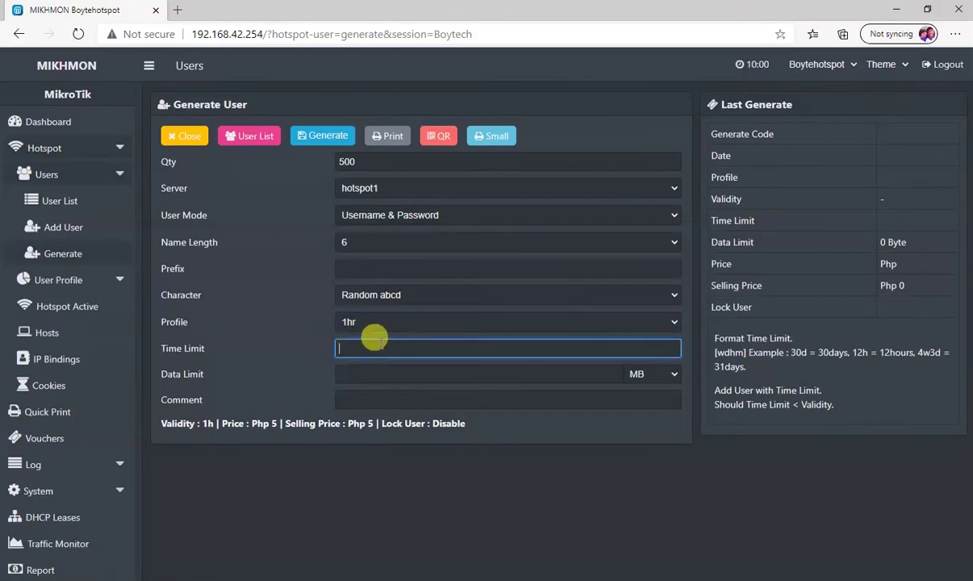
click(365, 372)
click(389, 394)
click(373, 323)
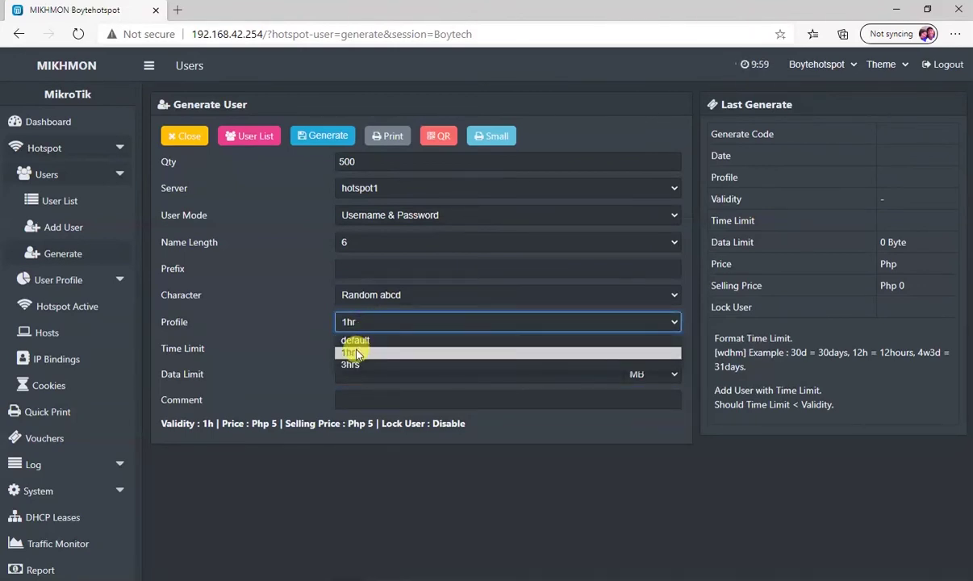
click(370, 352)
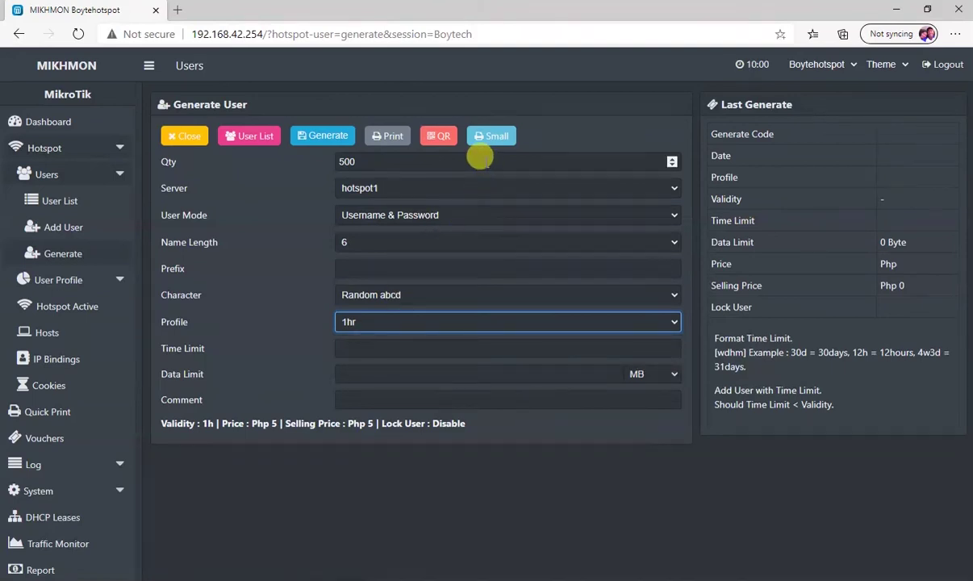
click(316, 139)
Delete the leftover hotspot1 user in WinBox's Hotspot Users, leaving trial and admin, then return to Mikhmon
click(234, 497)
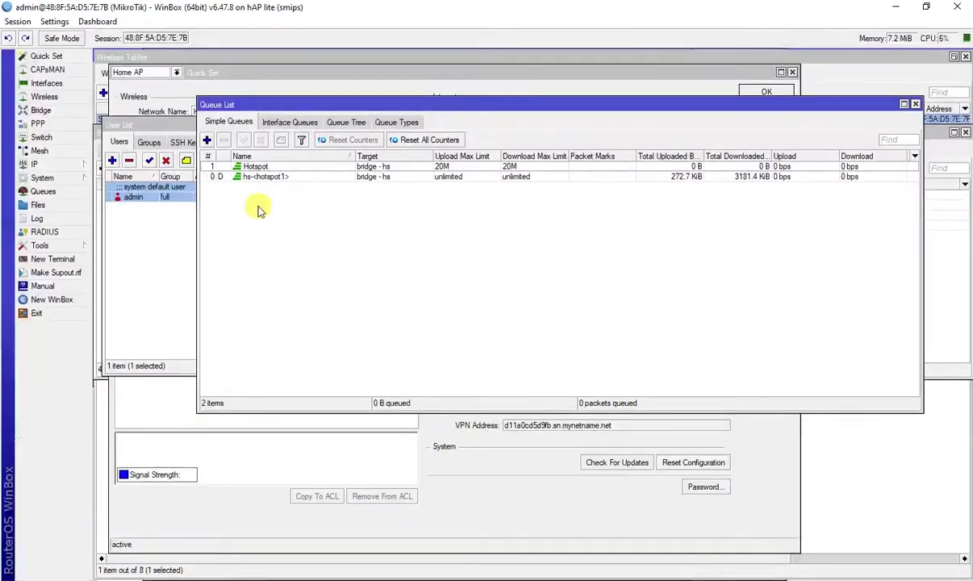
click(29, 165)
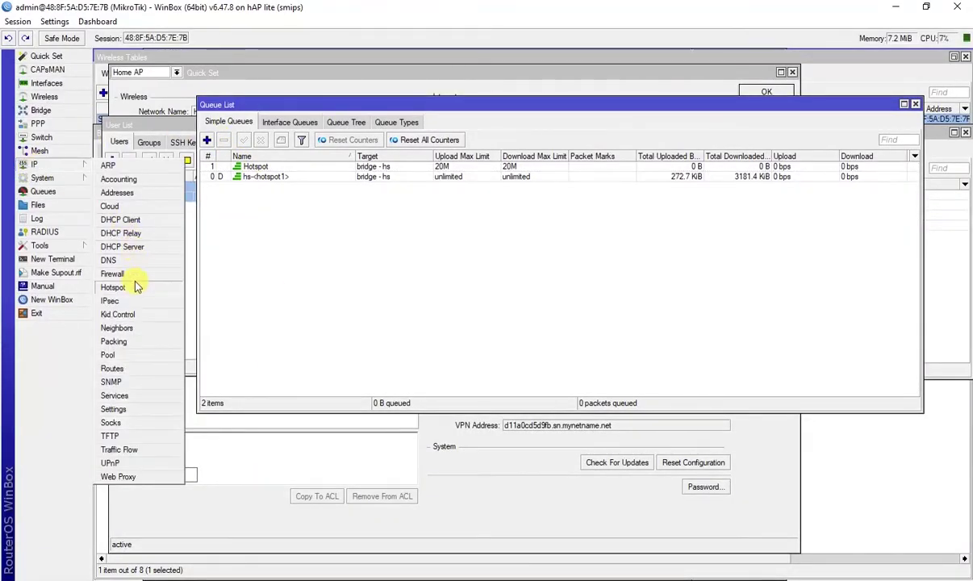
click(134, 288)
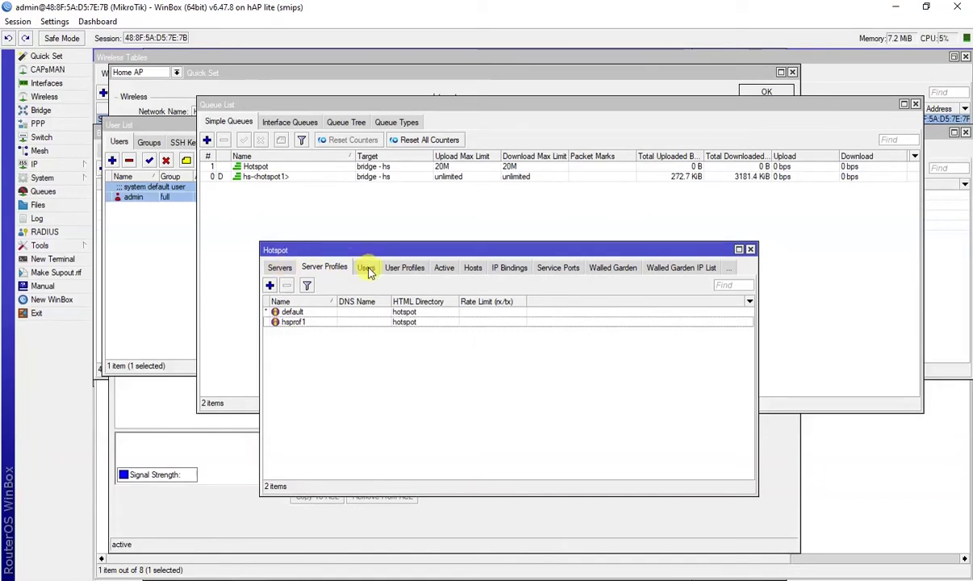
click(367, 269)
drag(381, 250, 251, 246)
click(239, 338)
click(169, 281)
drag(239, 248, 220, 223)
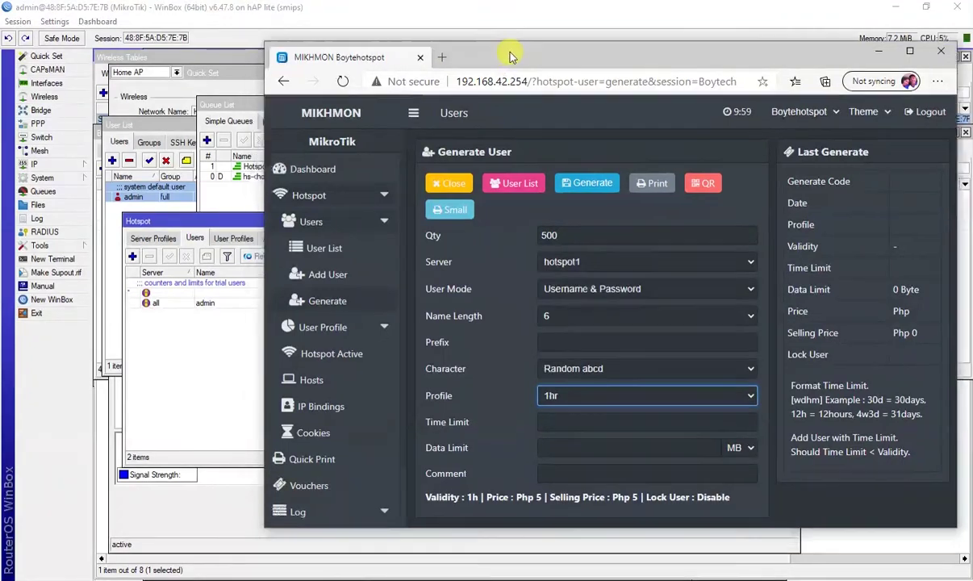
drag(464, 64, 552, 37)
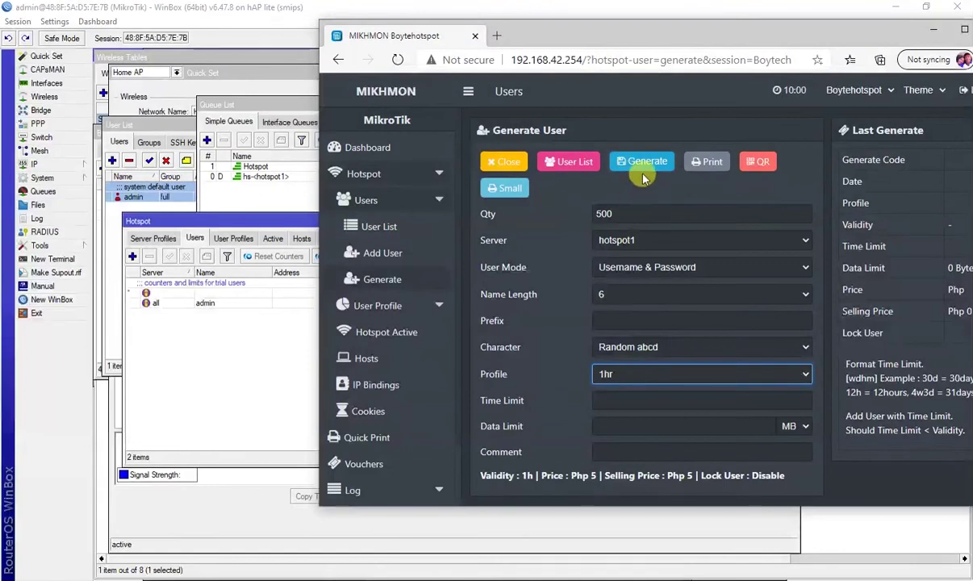
click(633, 212)
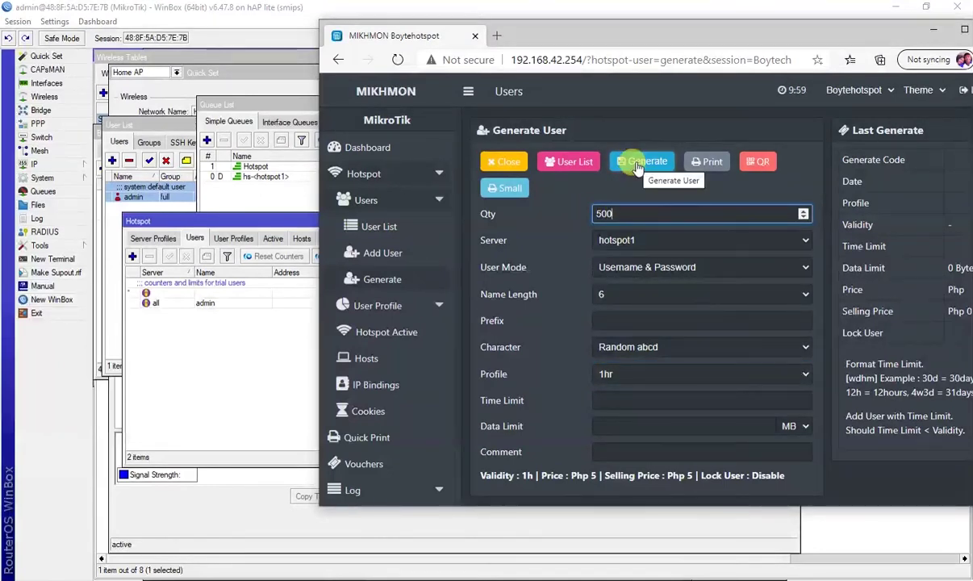
Generate the 500 one-hour users as batch 228 at Php 5 and maximize the Mikhmon window
click(639, 163)
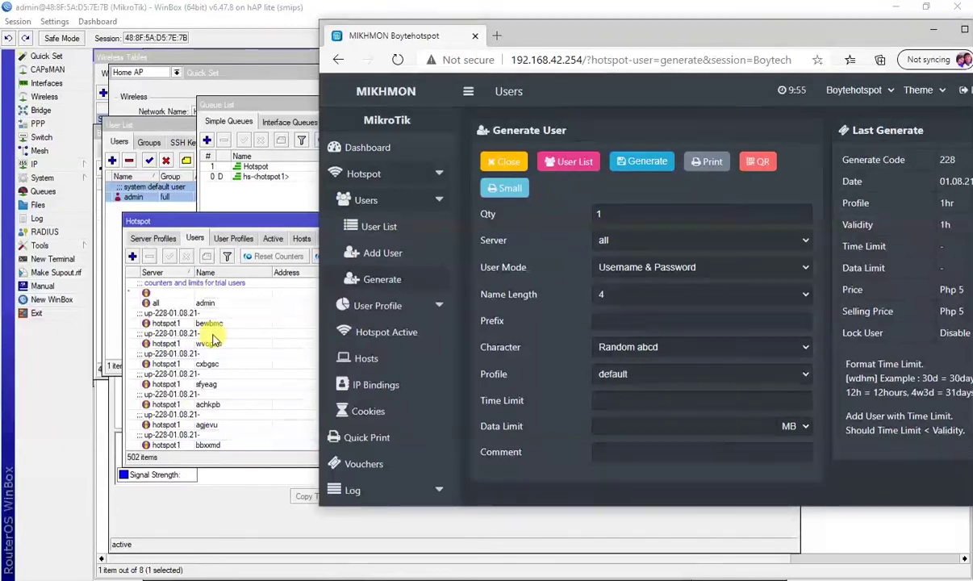
double_click(623, 35)
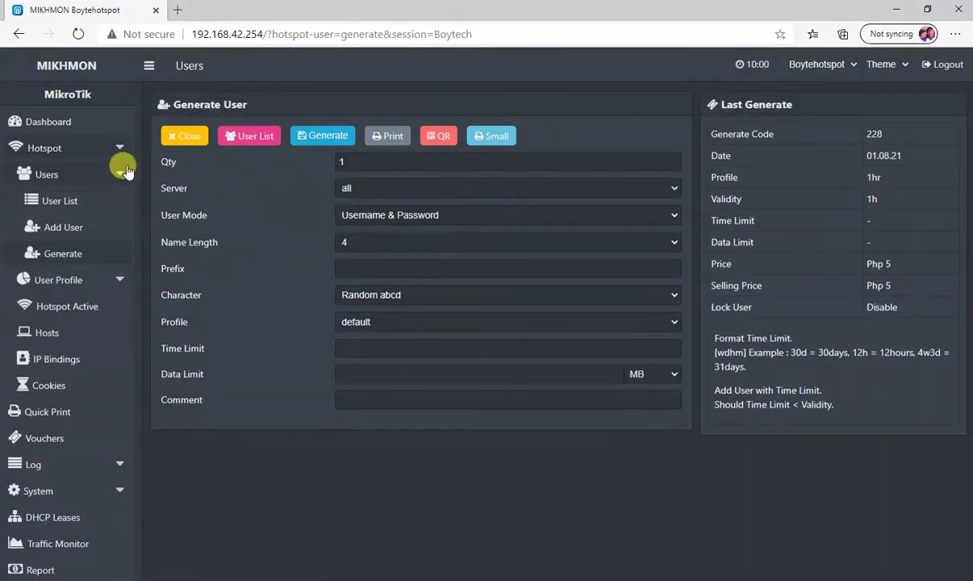
Filter the User List to profile 1hr and comment up-228-01.08.21-, showing the 500 users
click(104, 202)
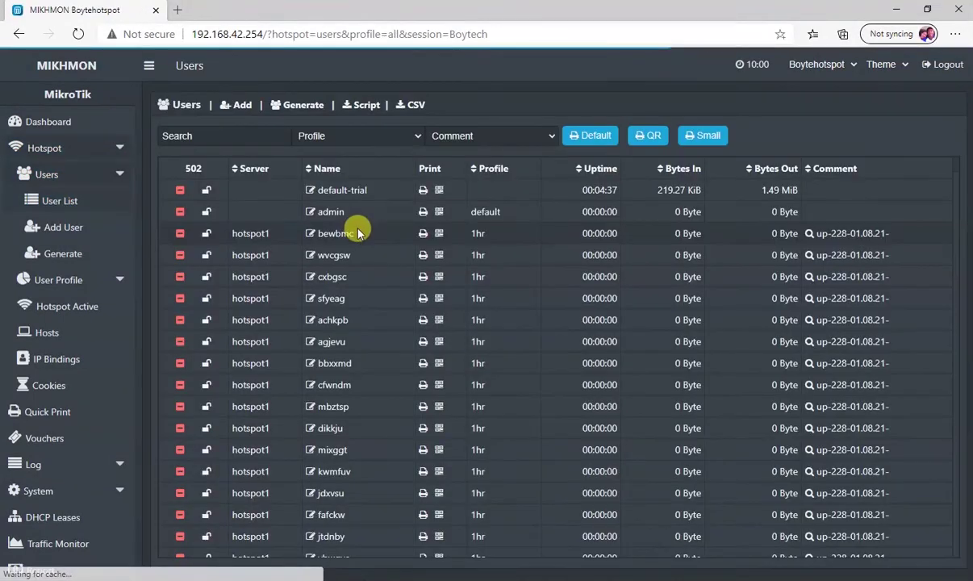
scroll(337, 292, down, 3)
scroll(333, 284, down, 3)
scroll(331, 283, up, 7)
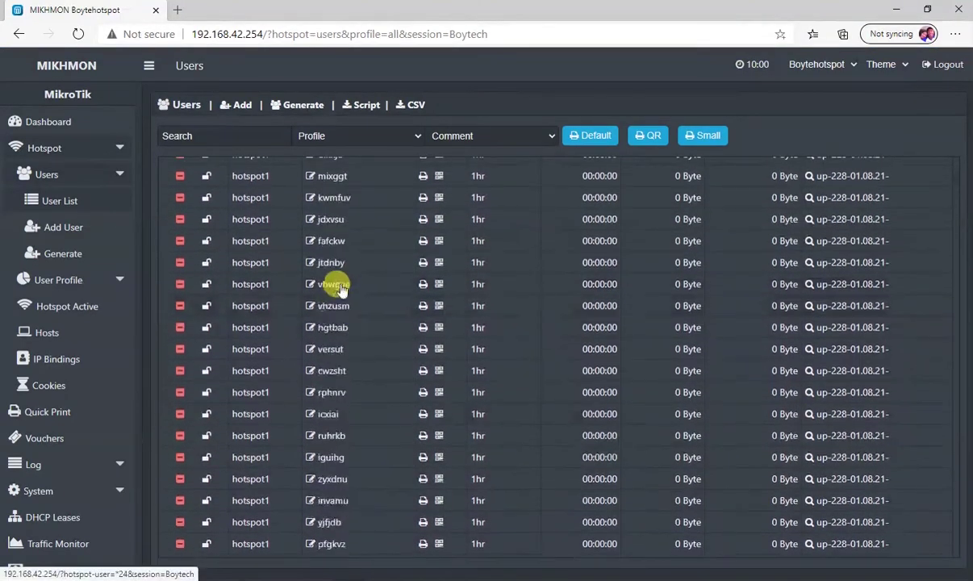
click(347, 137)
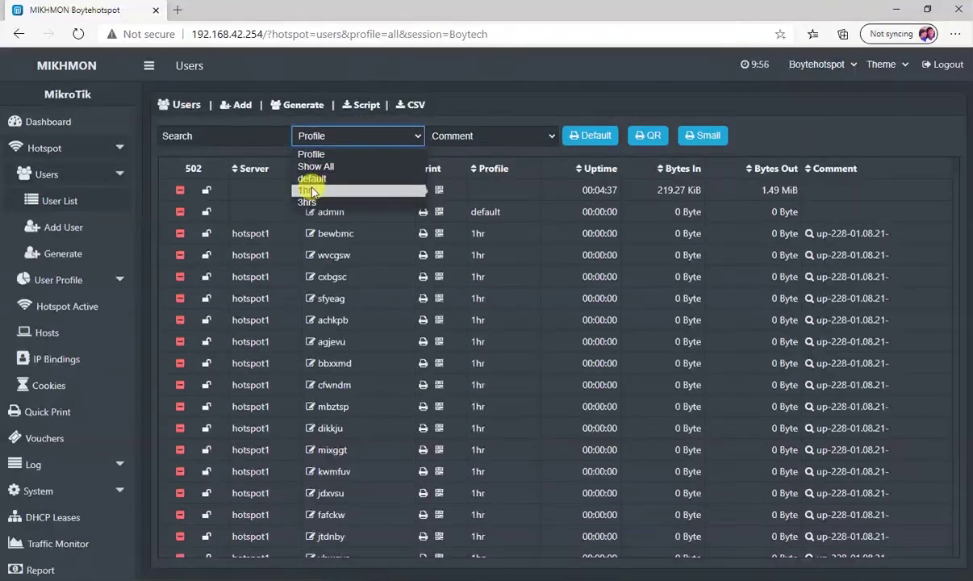
click(317, 133)
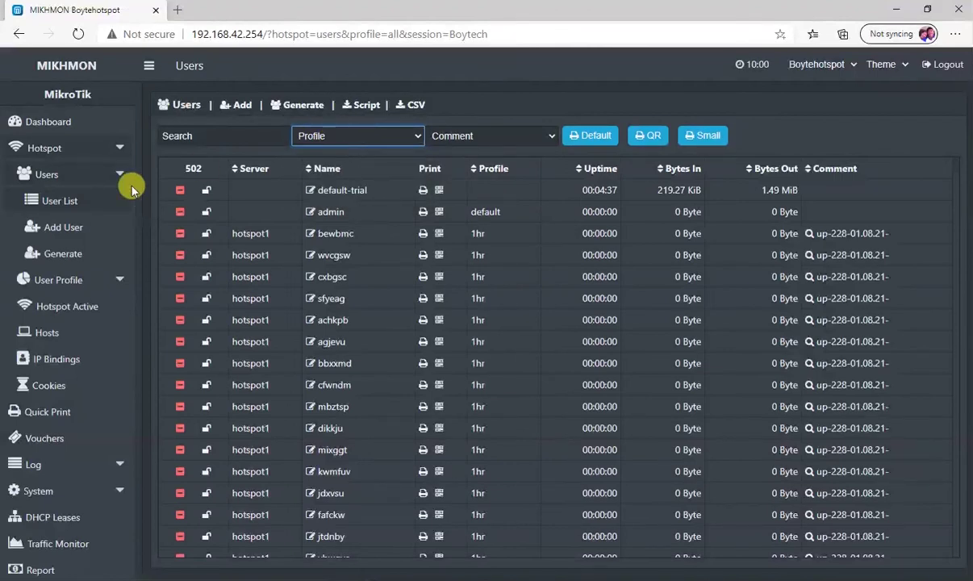
click(340, 135)
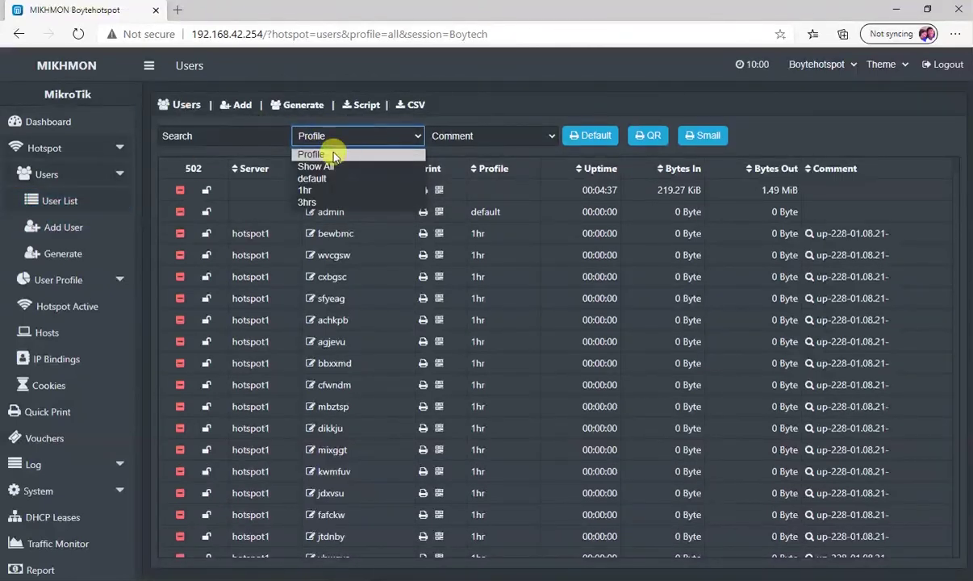
click(305, 191)
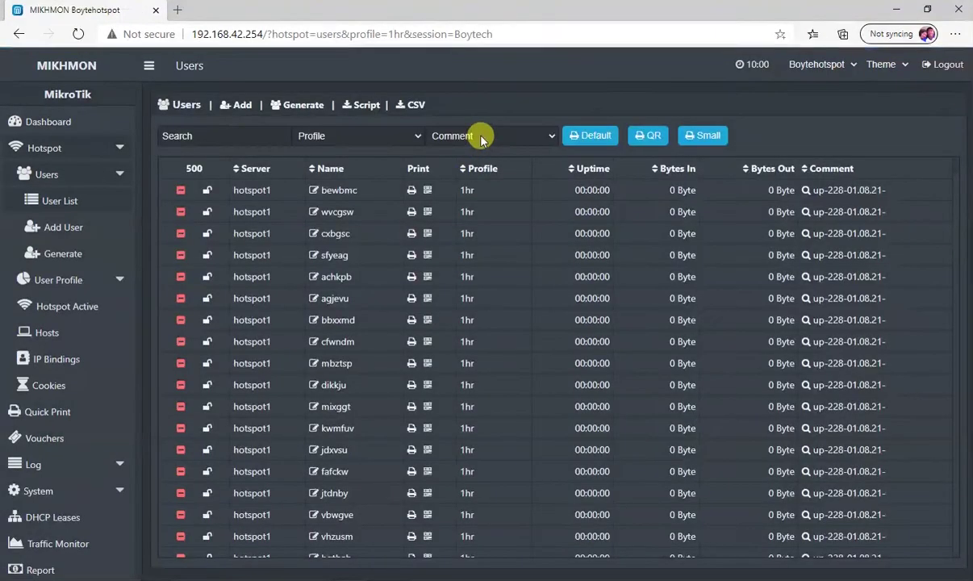
click(482, 138)
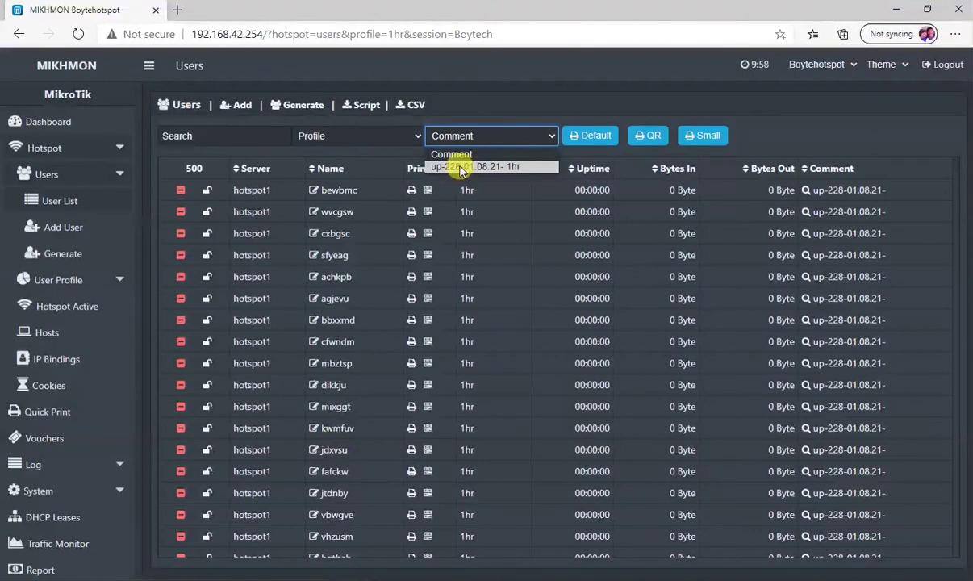
click(462, 168)
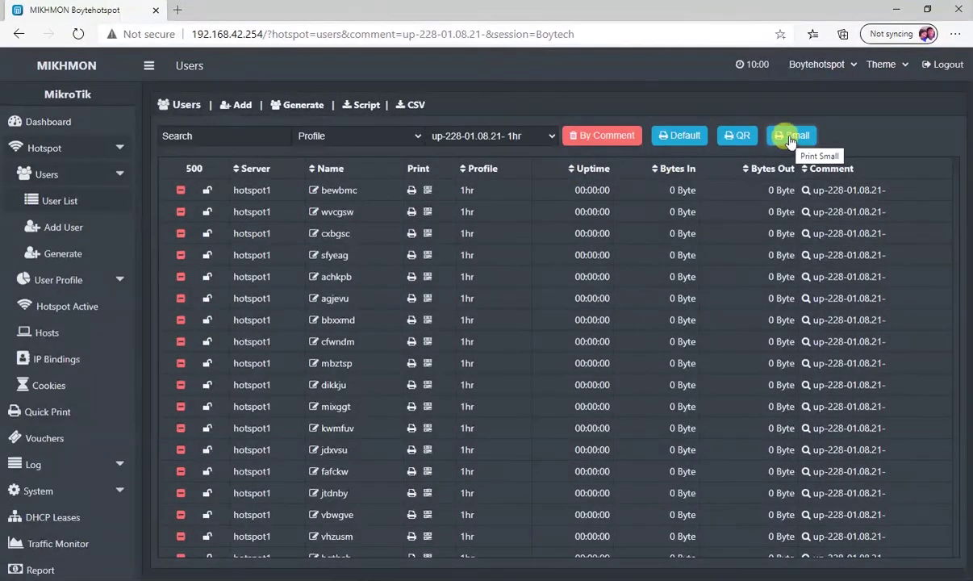
Lay out batch up-228's small vouchers on a print page, skip printing, and scroll the cards
click(791, 137)
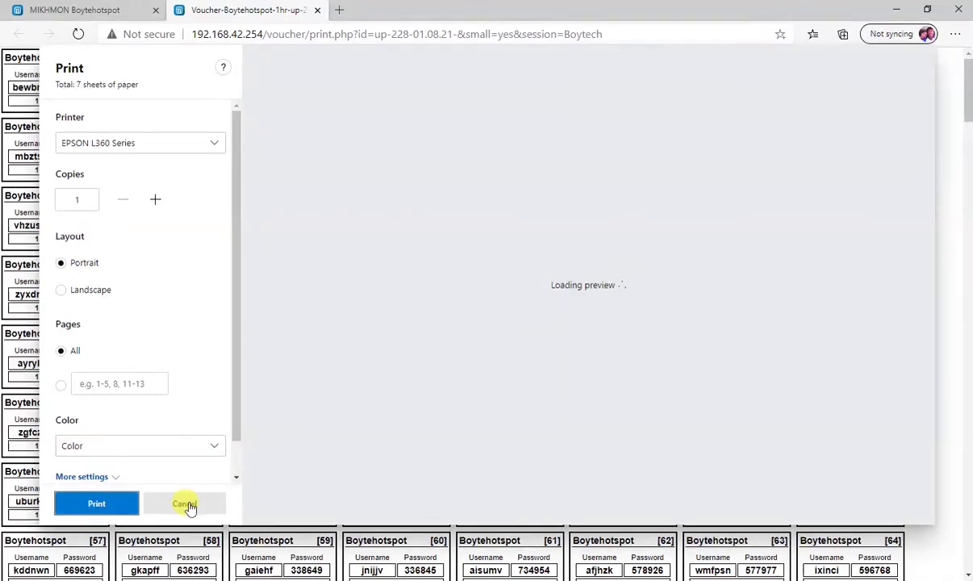
click(186, 506)
scroll(318, 269, down, 5)
scroll(298, 286, up, 5)
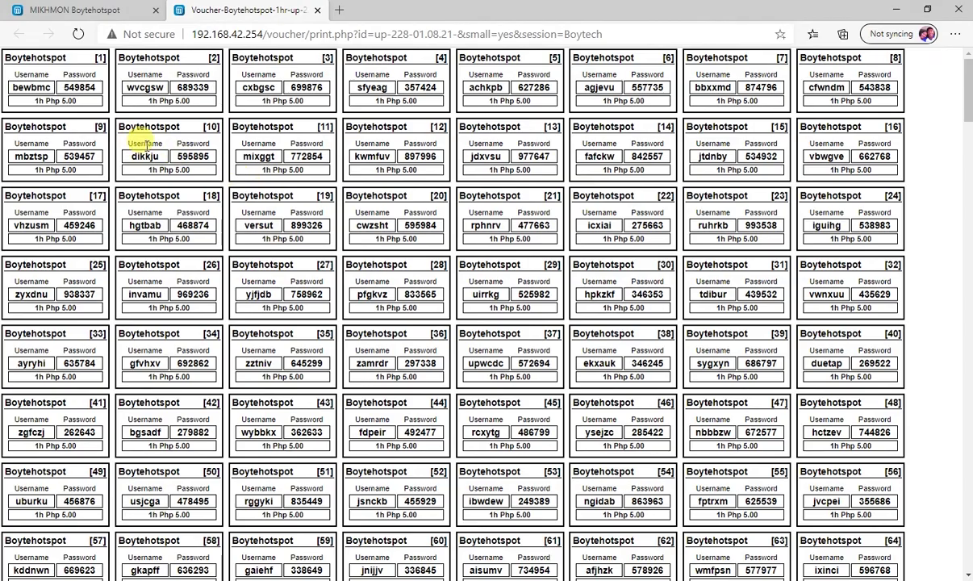
scroll(301, 211, down, 5)
scroll(319, 224, up, 5)
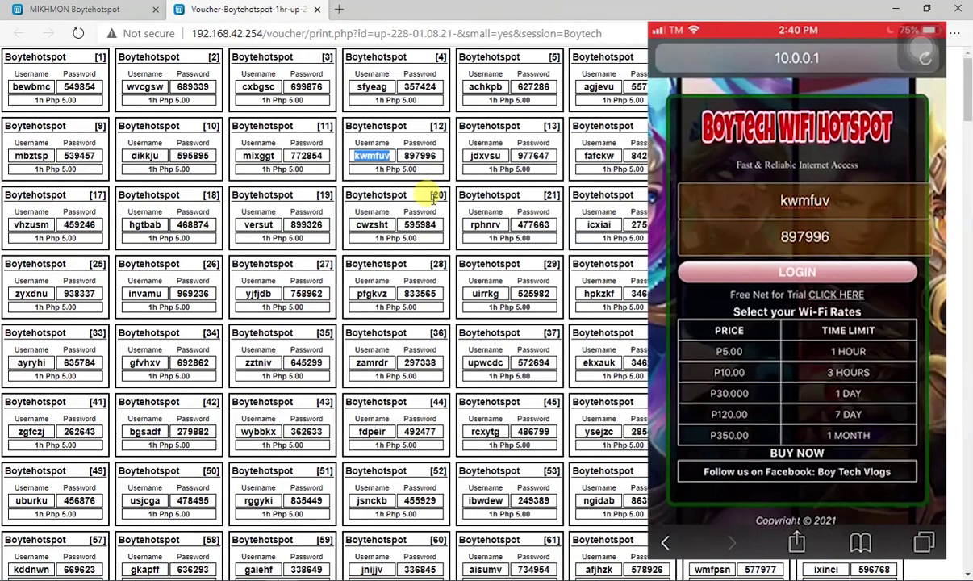
Shrink the voucher browser window and place it beside WinBox
key(alt+Tab)
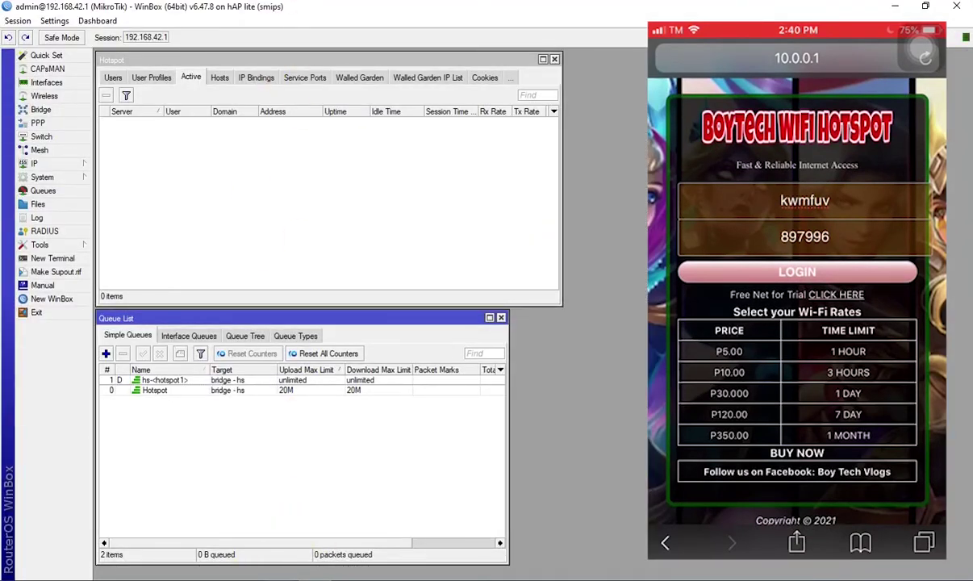
click(307, 505)
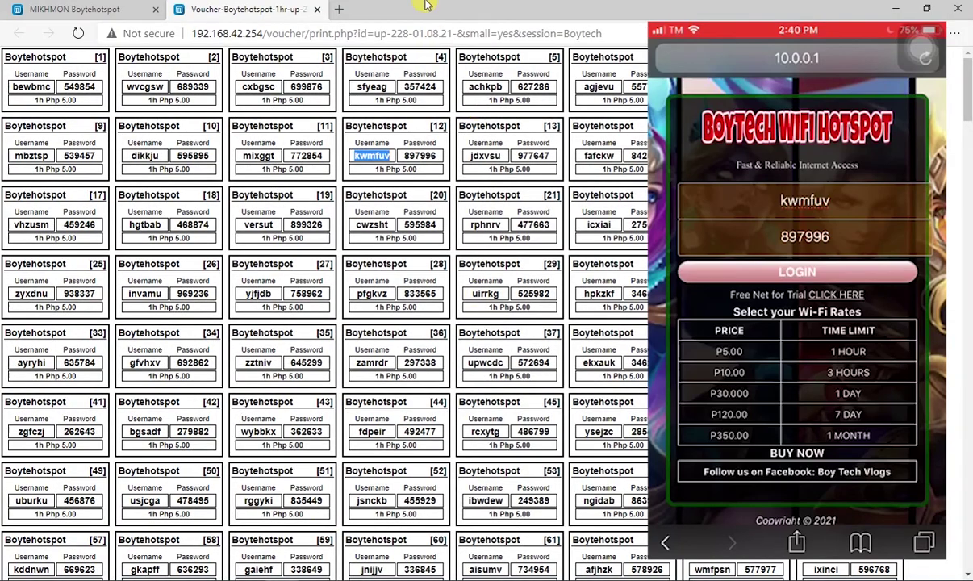
double_click(420, 10)
drag(581, 32, 648, 70)
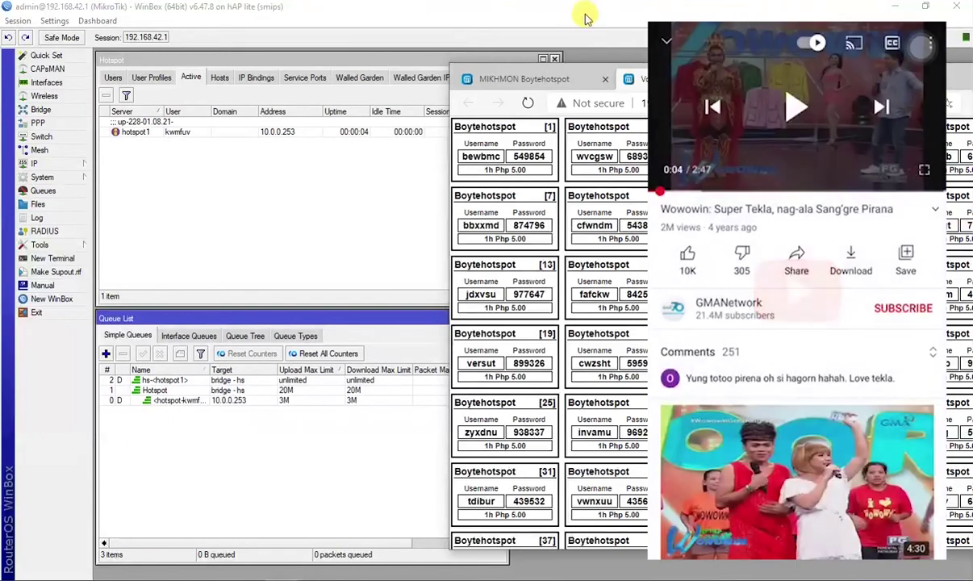
Inspect the voucher user's active session at 10.0.0.253 and its 3M/3M queue
click(169, 129)
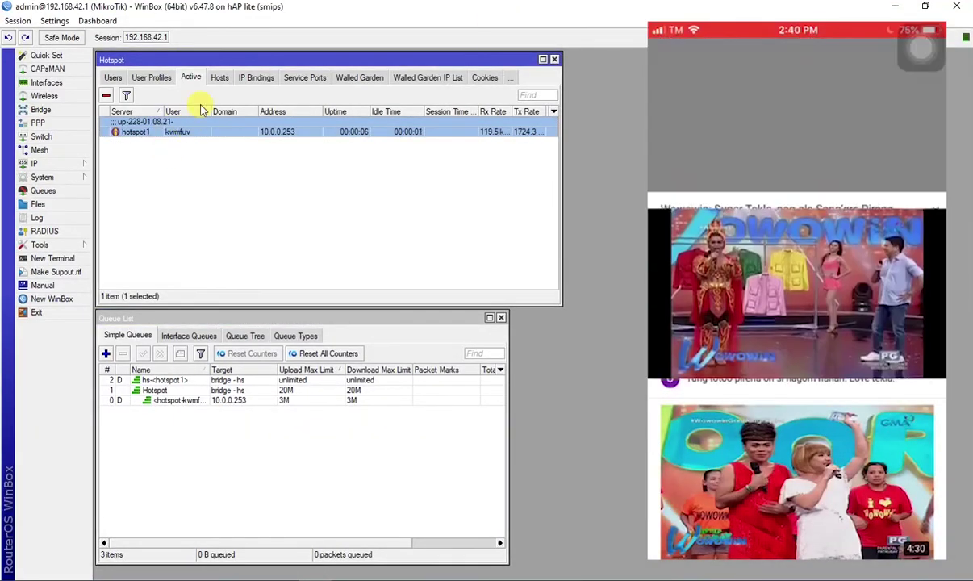
click(180, 400)
click(217, 449)
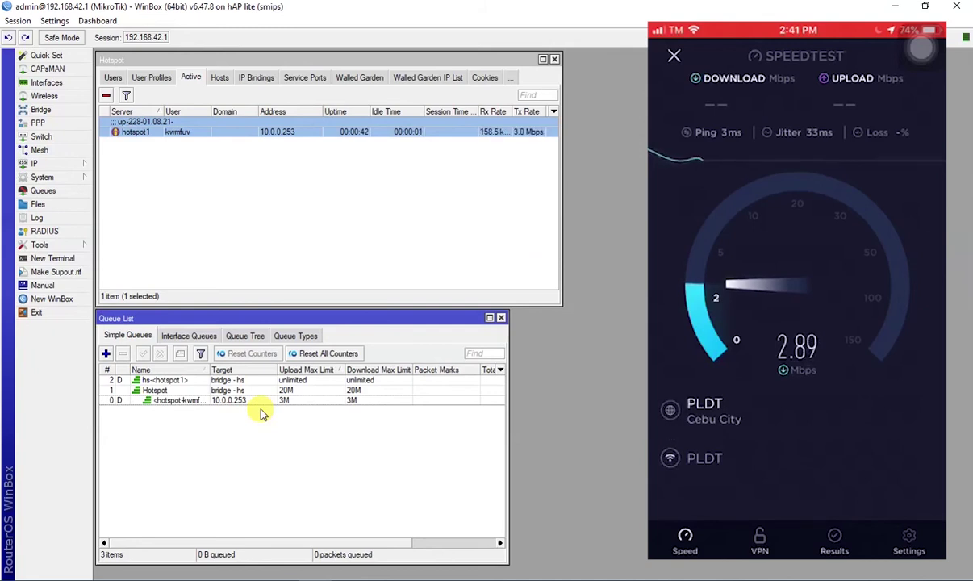
Check the second voucher user's queue in WinBox, then return to the voucher print page
click(199, 401)
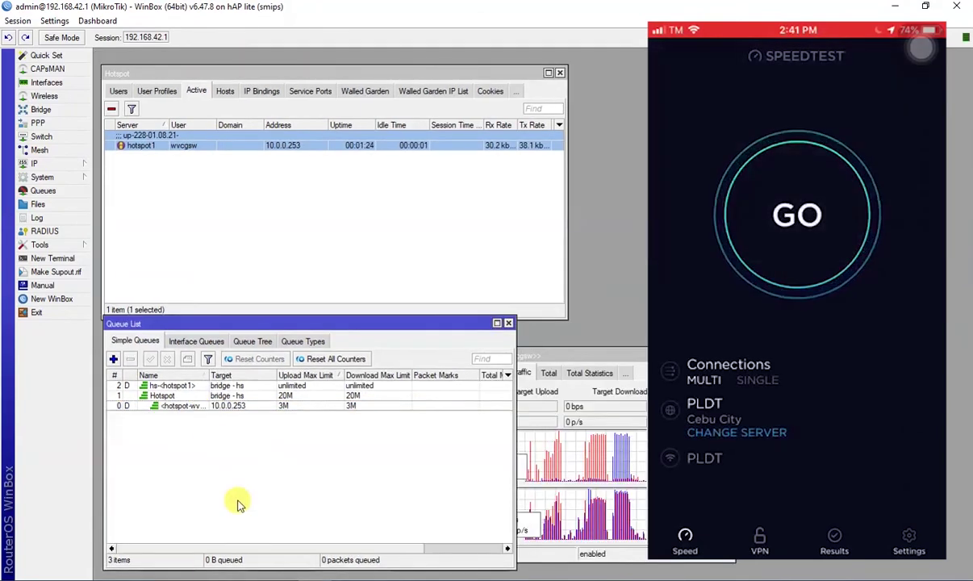
key(alt+Tab)
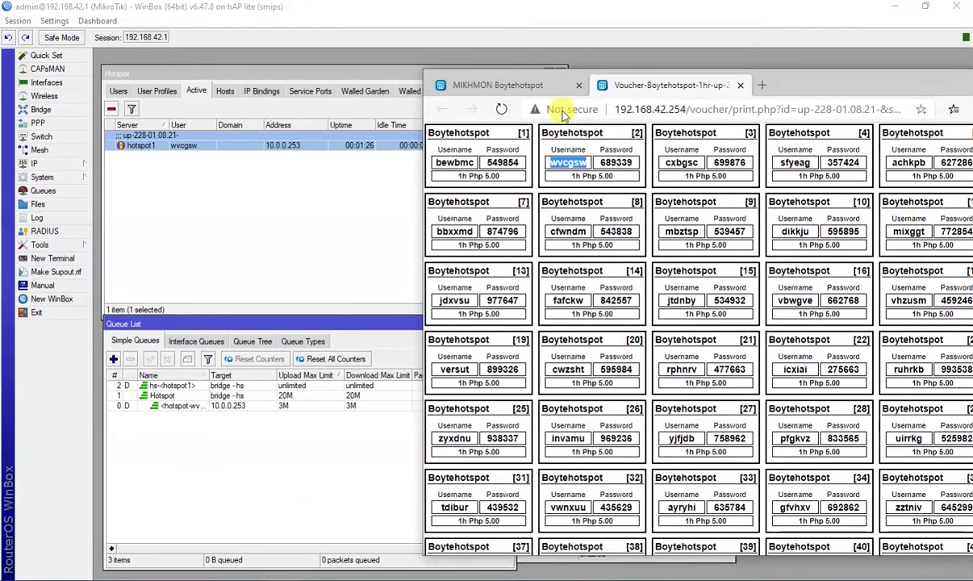
Review the January 2021 selling report, two 1hr sales for Php 10.00, then go to the Dashboard
click(498, 85)
double_click(820, 87)
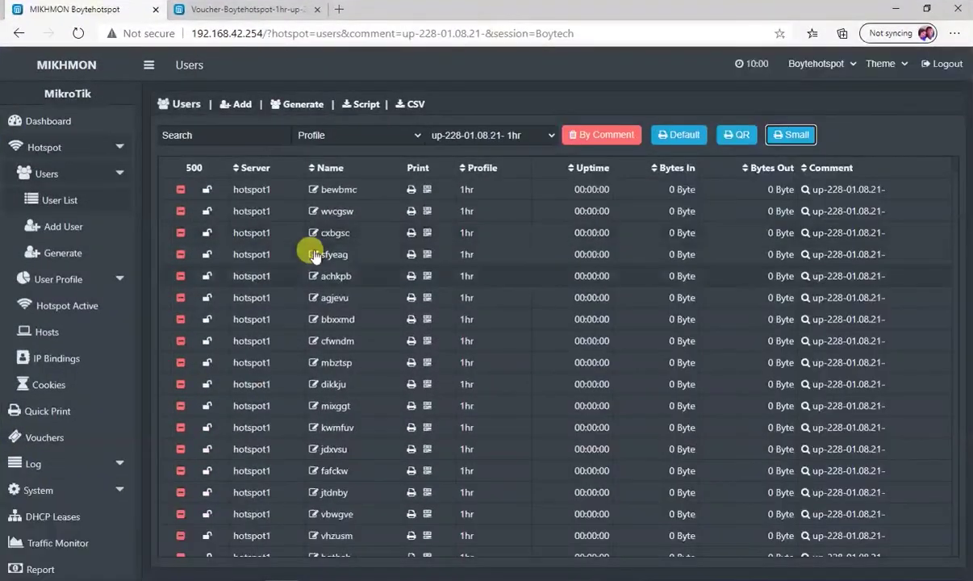
scroll(265, 243, down, 5)
scroll(87, 323, down, 1)
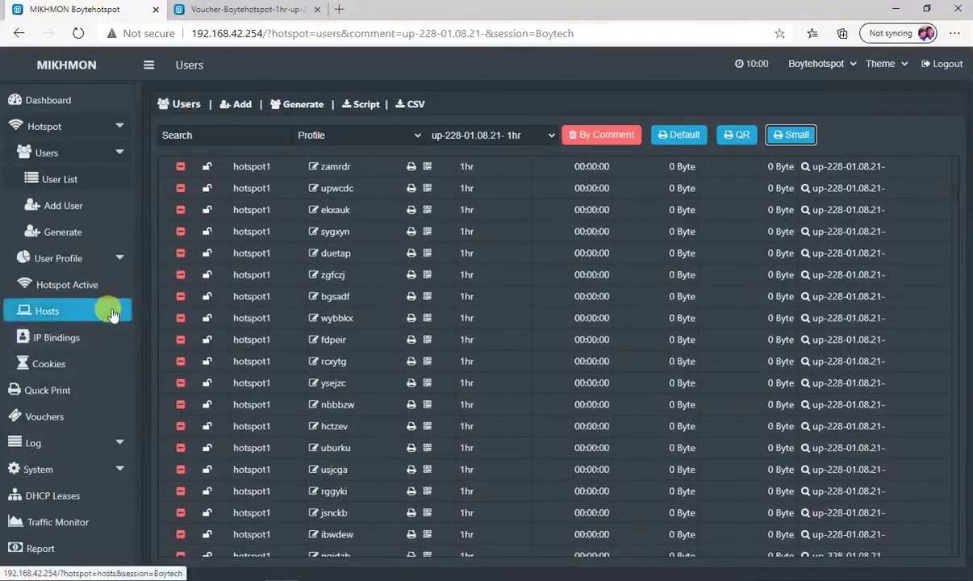
click(45, 548)
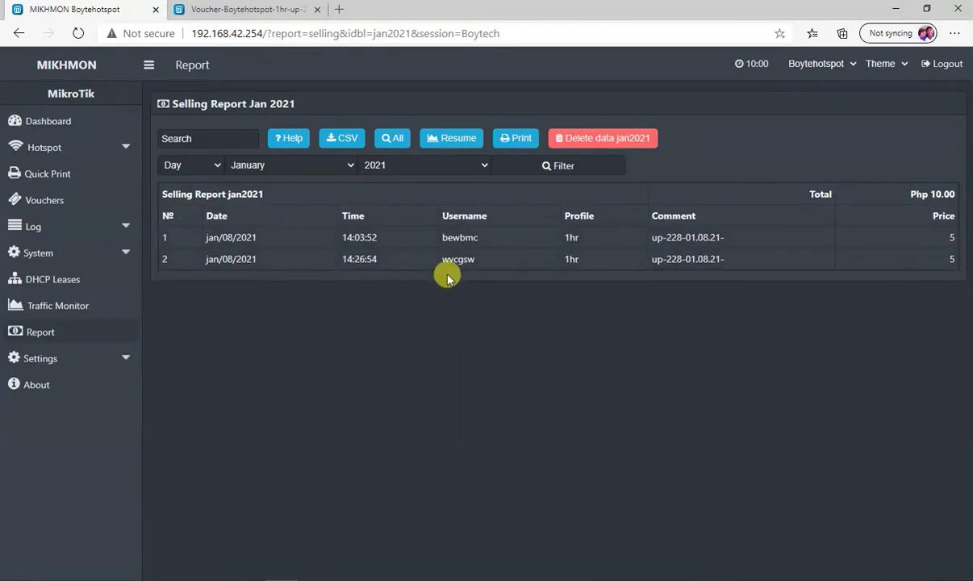
click(907, 197)
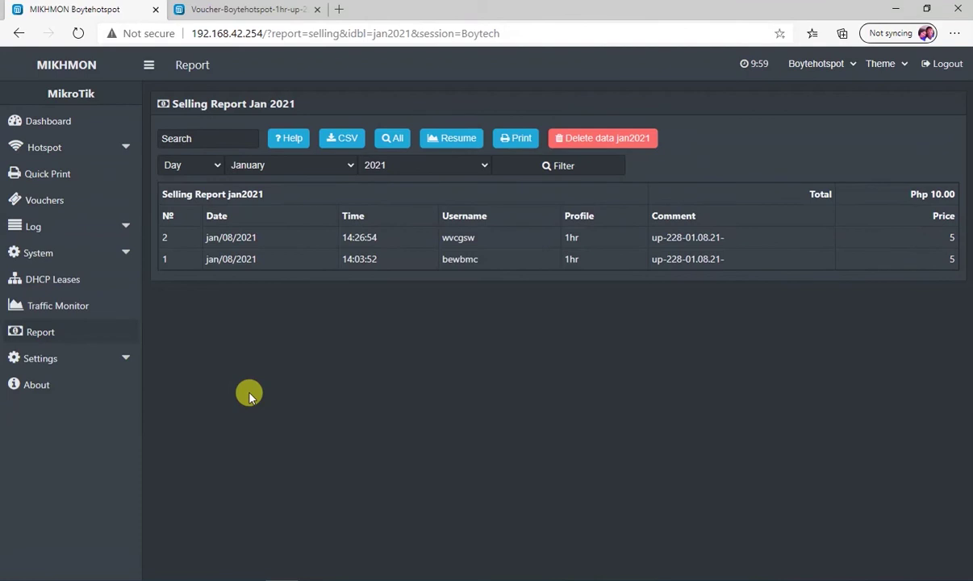
click(65, 122)
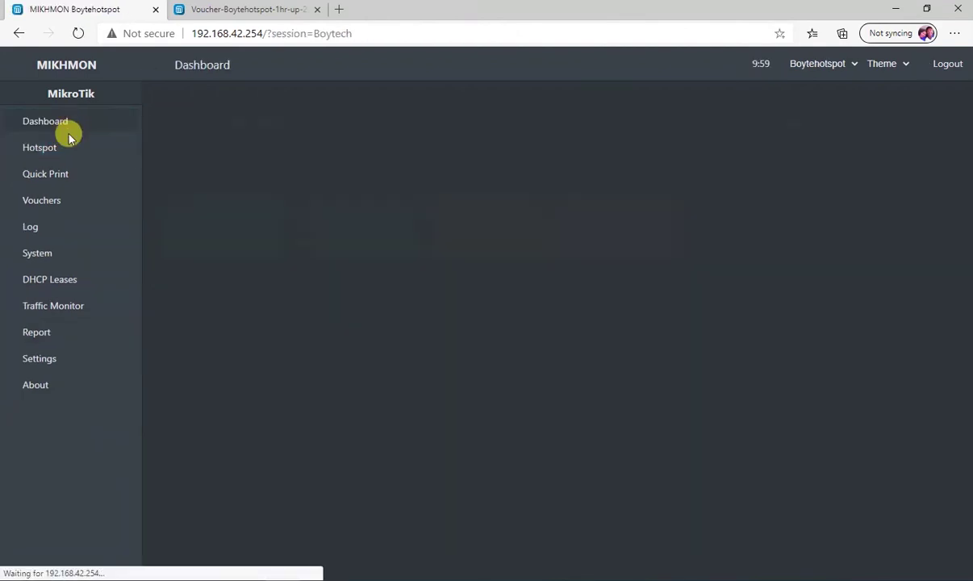